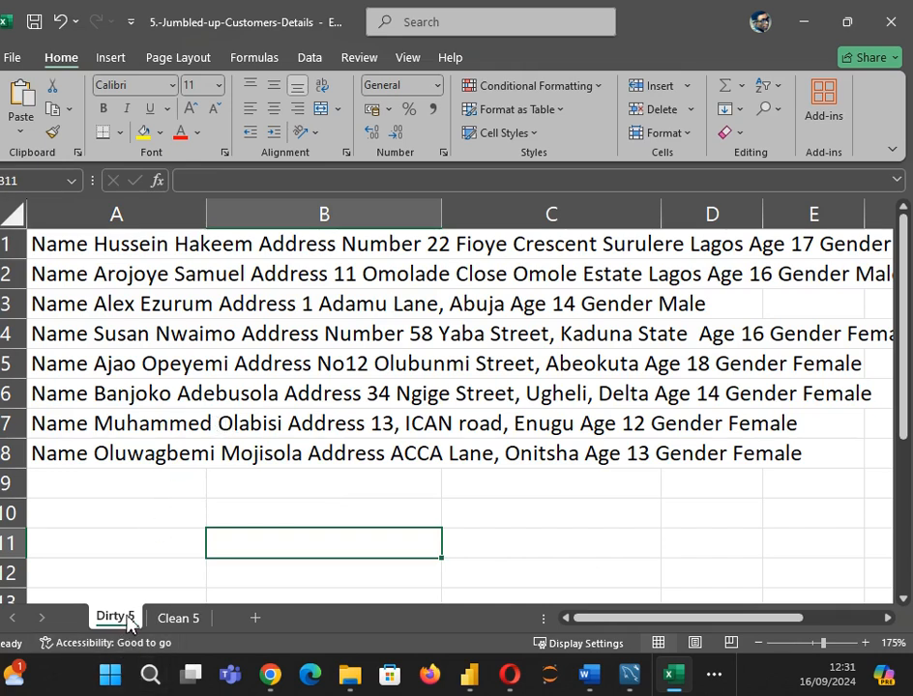
Step: Compare the finished Name, Address, Age and Gender columns on Clean 5 with Dirty 5
{"action": "left_click", "coordinate": [161, 620]}
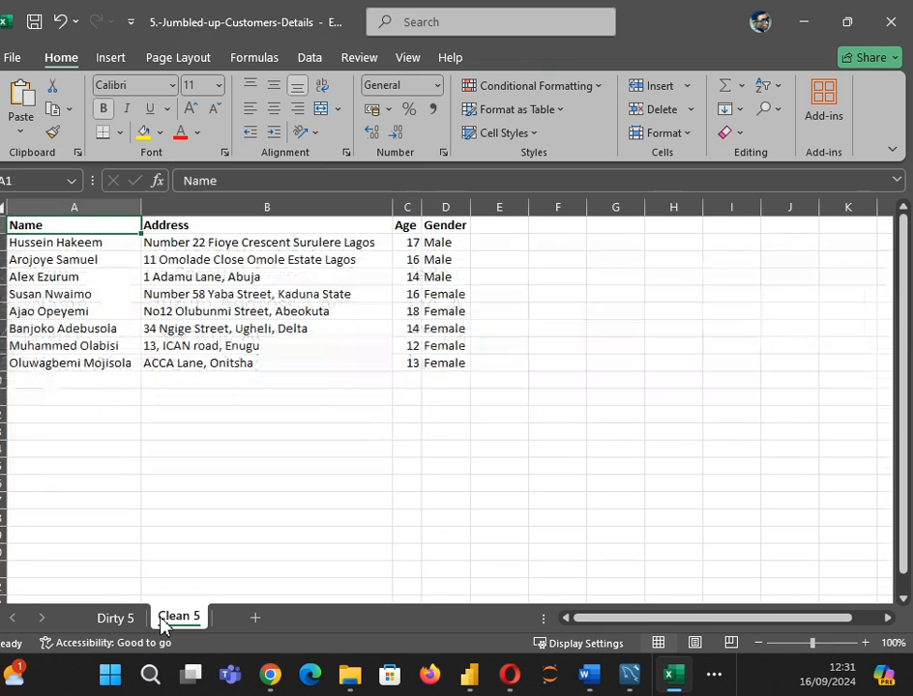
{"action": "left_click_drag", "start_coordinate": [74, 205], "coordinate": [101, 209]}
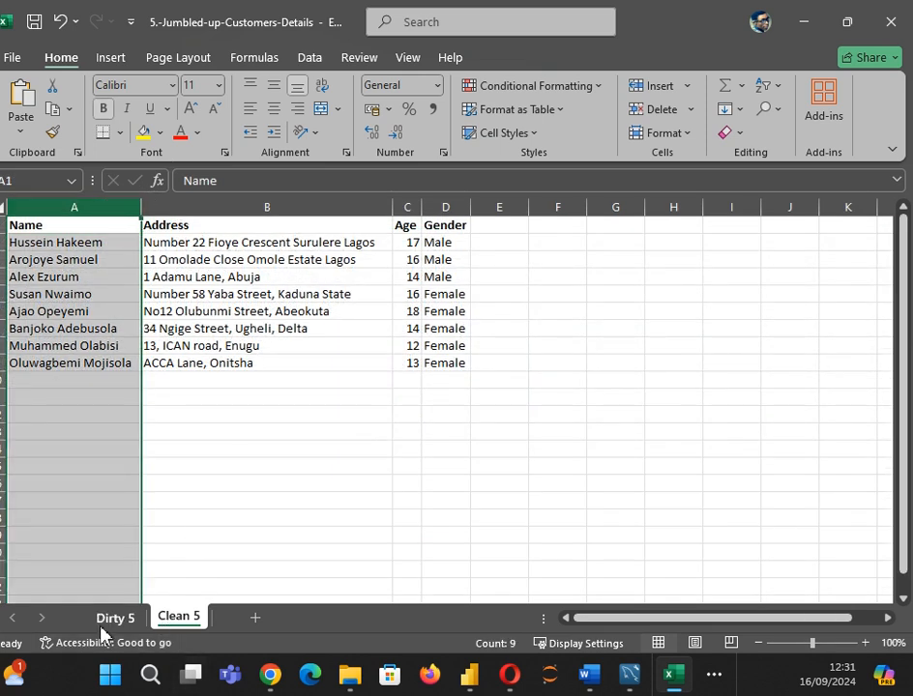
{"action": "left_click", "coordinate": [111, 618]}
{"action": "left_click", "coordinate": [164, 619]}
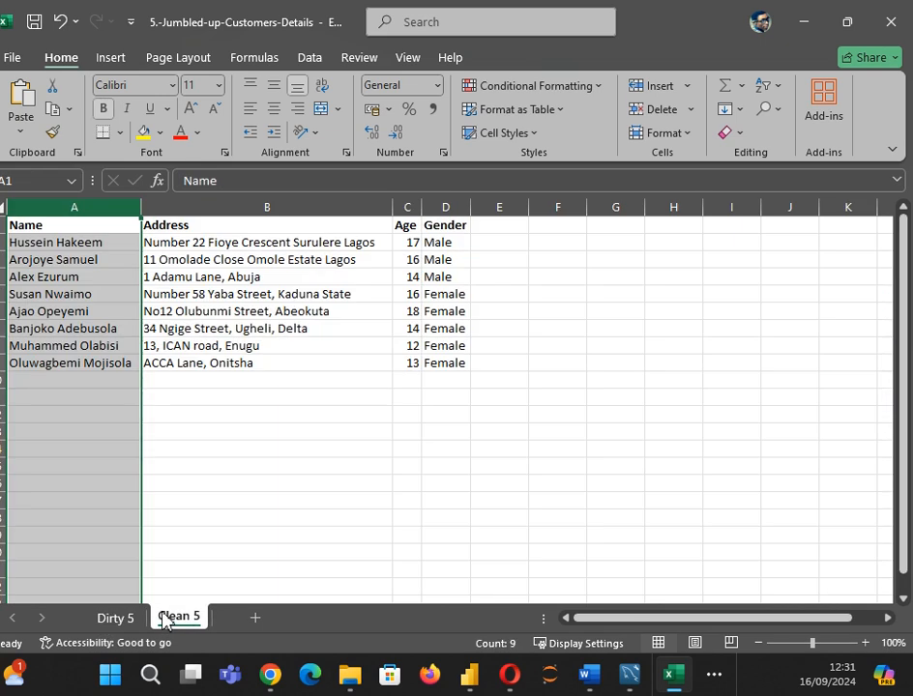
{"action": "left_click", "coordinate": [231, 200]}
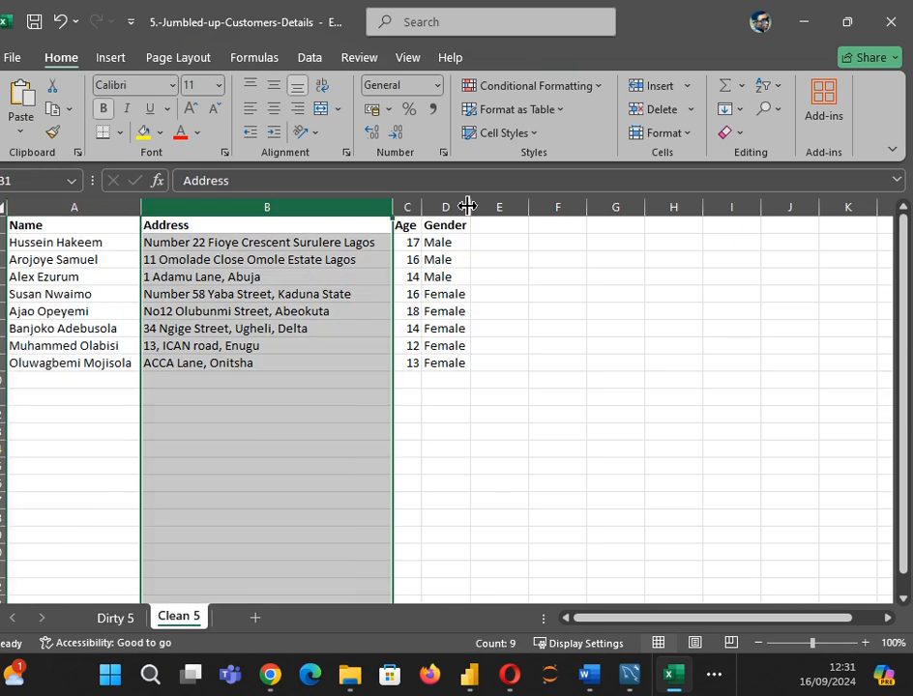
{"action": "left_click", "coordinate": [45, 483]}
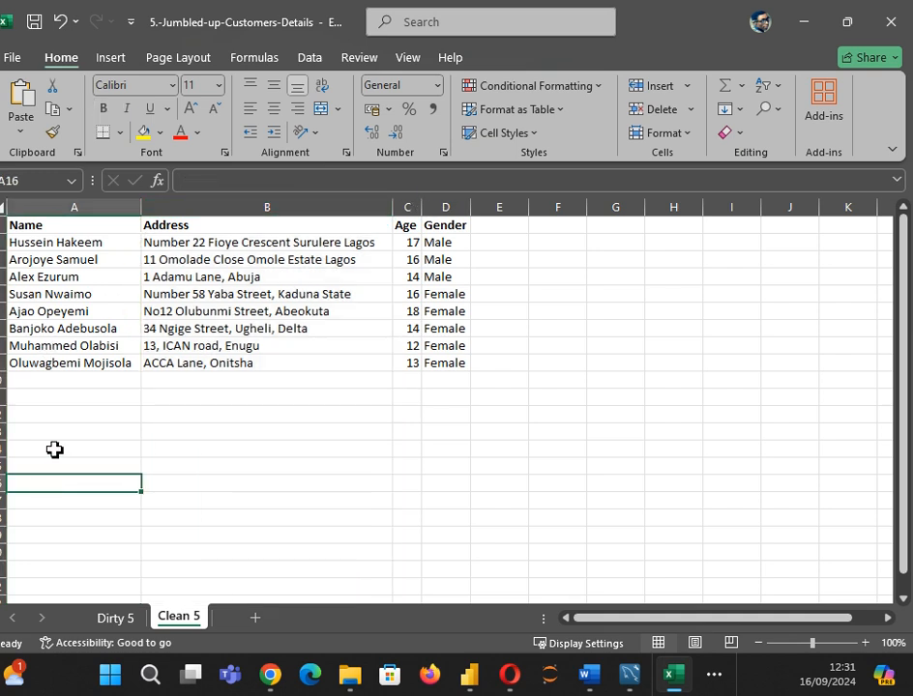
{"action": "left_click", "coordinate": [71, 205]}
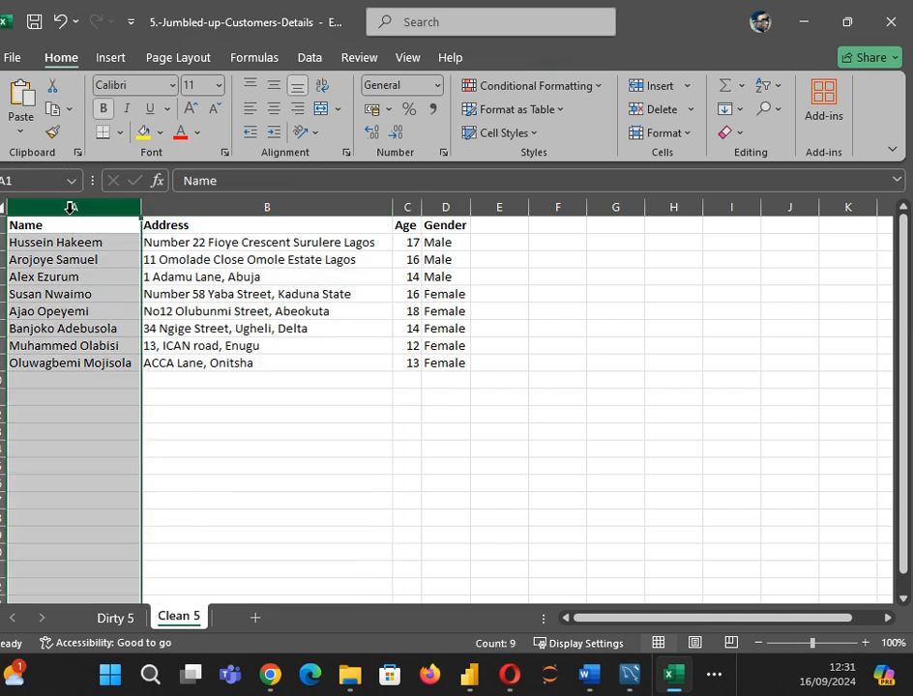
{"action": "left_click", "coordinate": [181, 203]}
{"action": "left_click", "coordinate": [408, 204]}
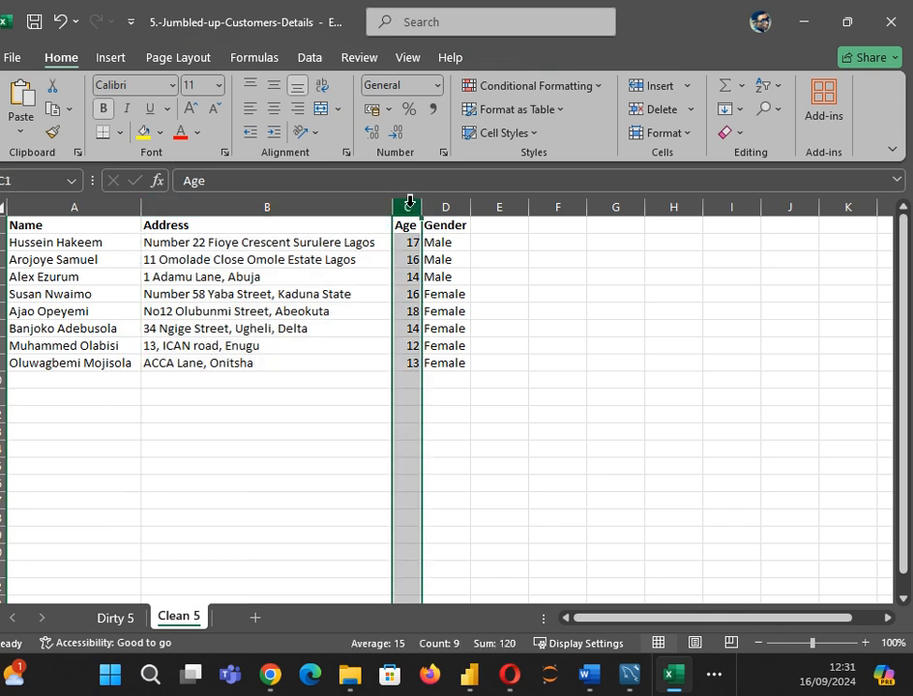
{"action": "left_click", "coordinate": [448, 200]}
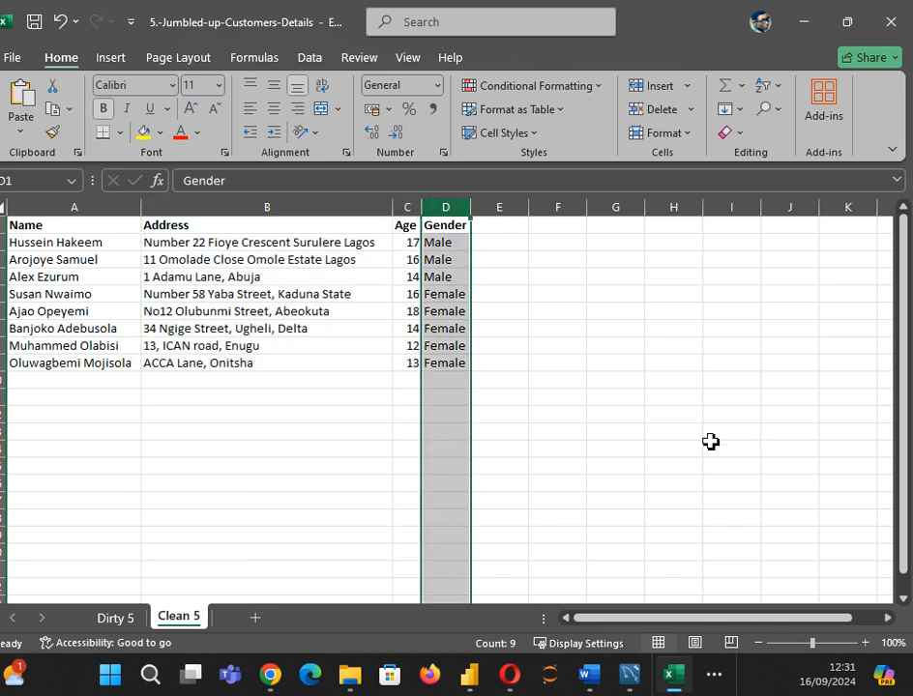
{"action": "left_click", "coordinate": [519, 414]}
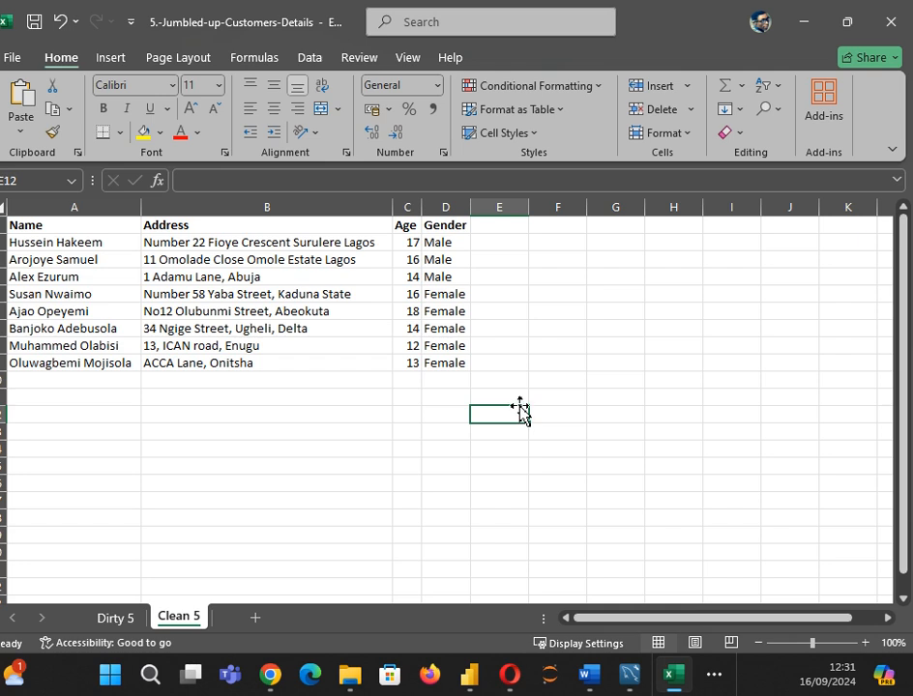
Step: Back on Dirty 5, inspect the jumbled one-cell records in column A, such as A3
{"action": "left_click", "coordinate": [121, 619]}
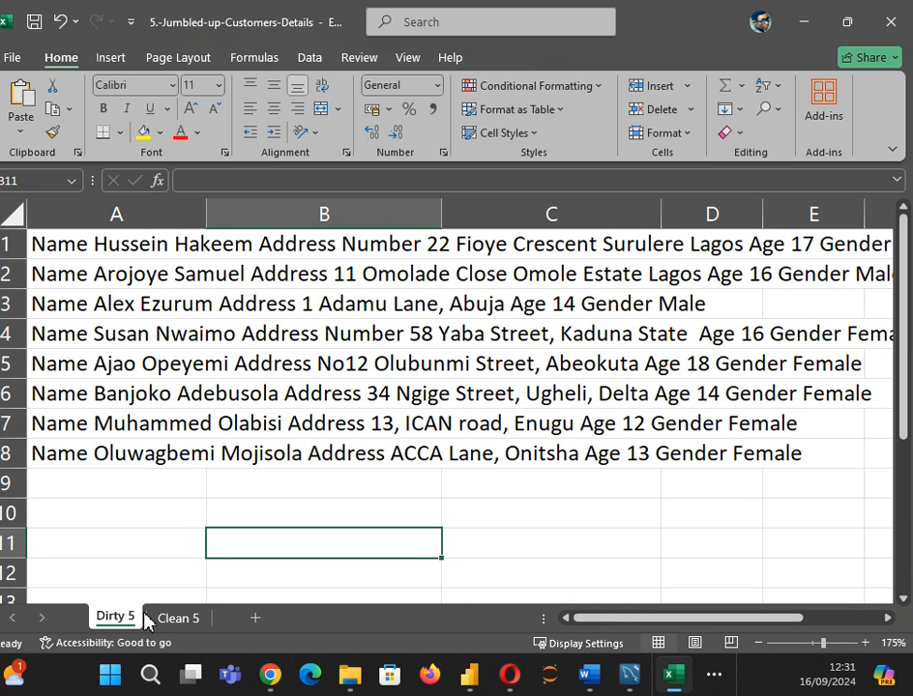
{"action": "left_click", "coordinate": [179, 502]}
{"action": "left_click", "coordinate": [154, 315]}
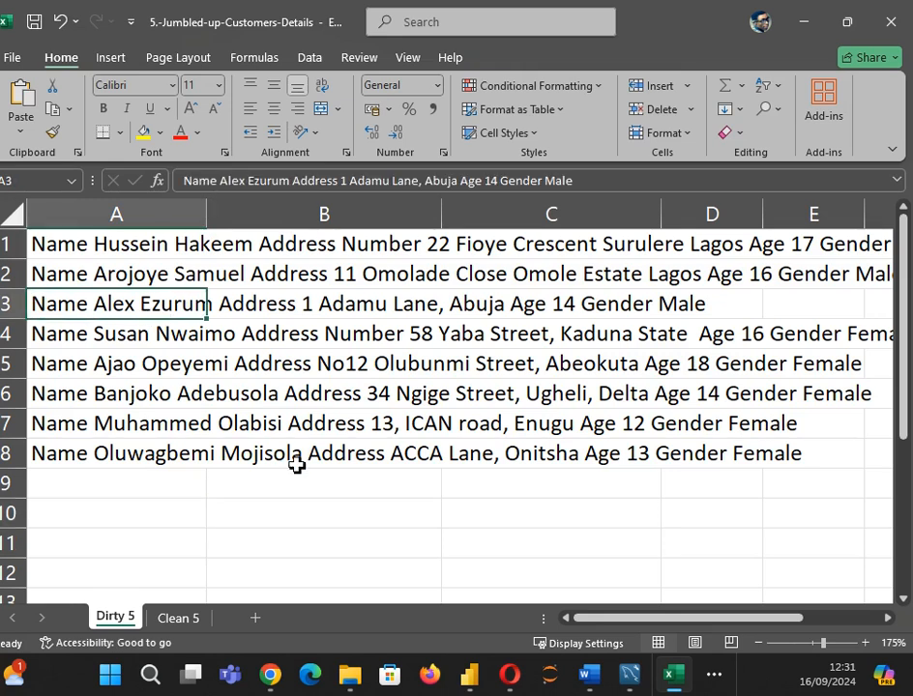
{"action": "left_click", "coordinate": [349, 503]}
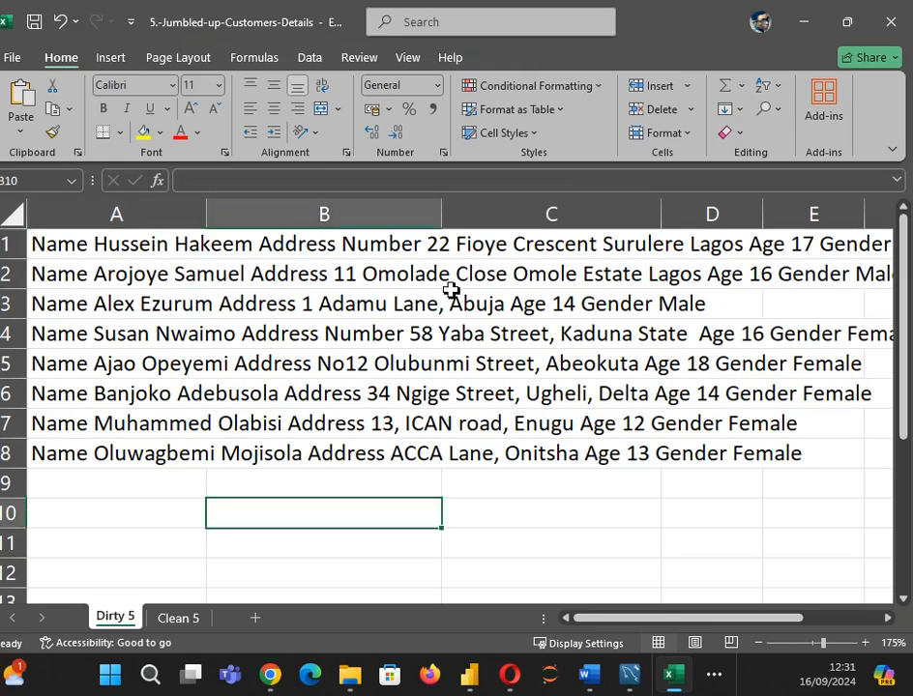
{"action": "left_click", "coordinate": [77, 212]}
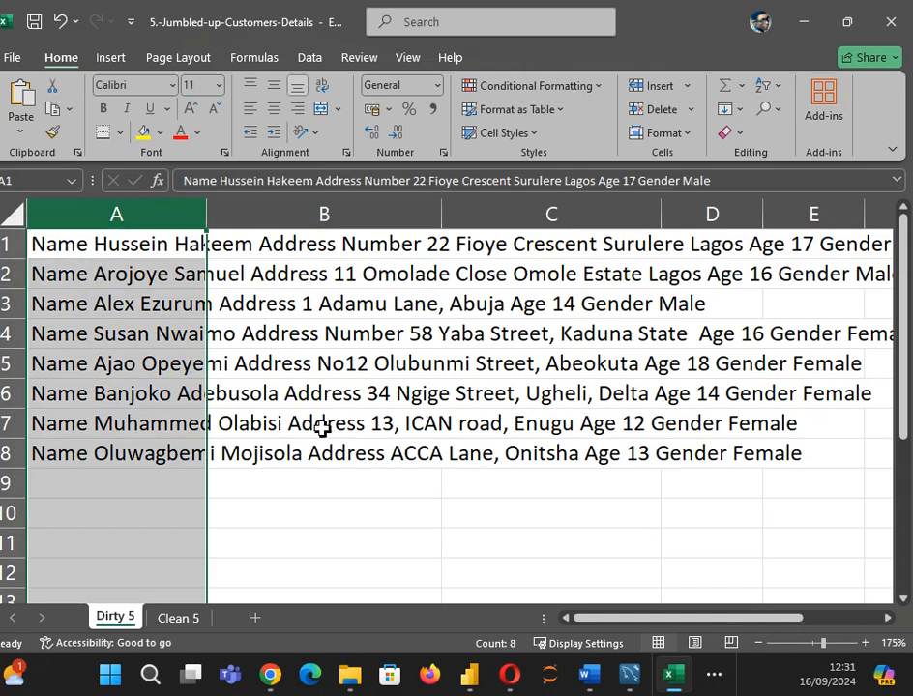
{"action": "left_click", "coordinate": [387, 425]}
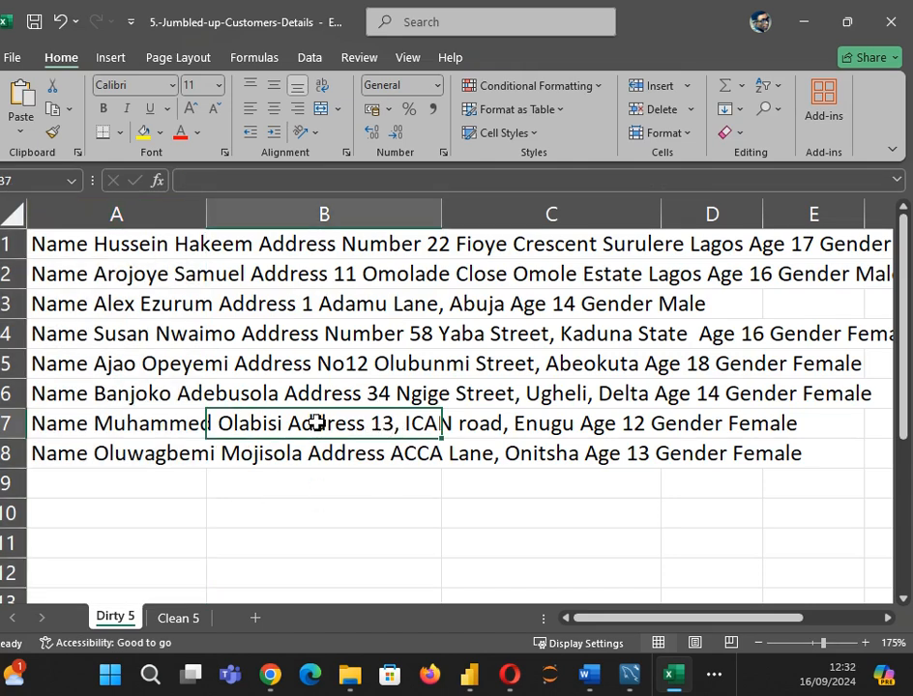
{"action": "left_click", "coordinate": [356, 535]}
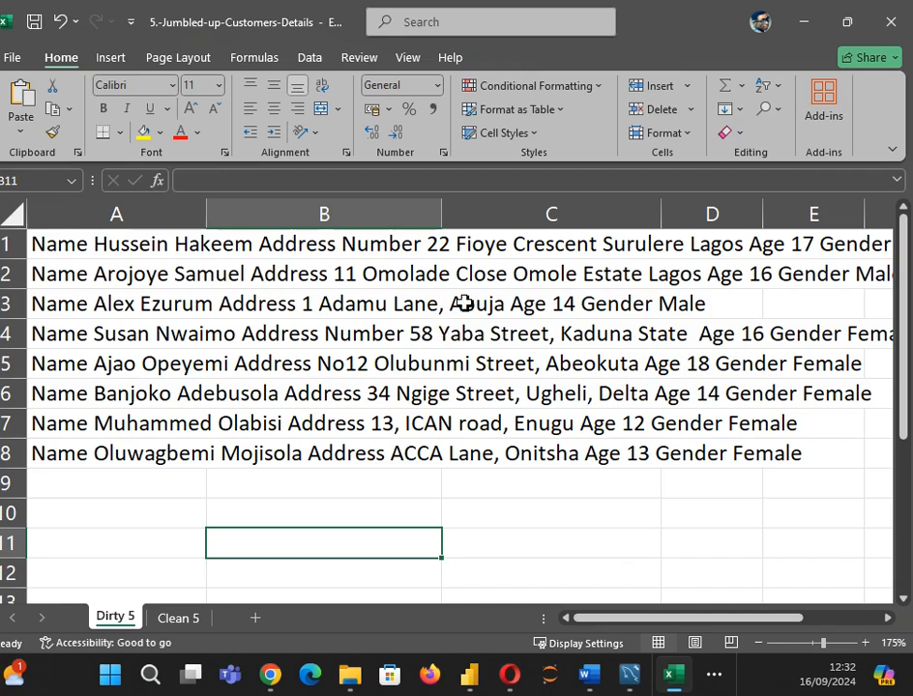
{"action": "left_click", "coordinate": [385, 489]}
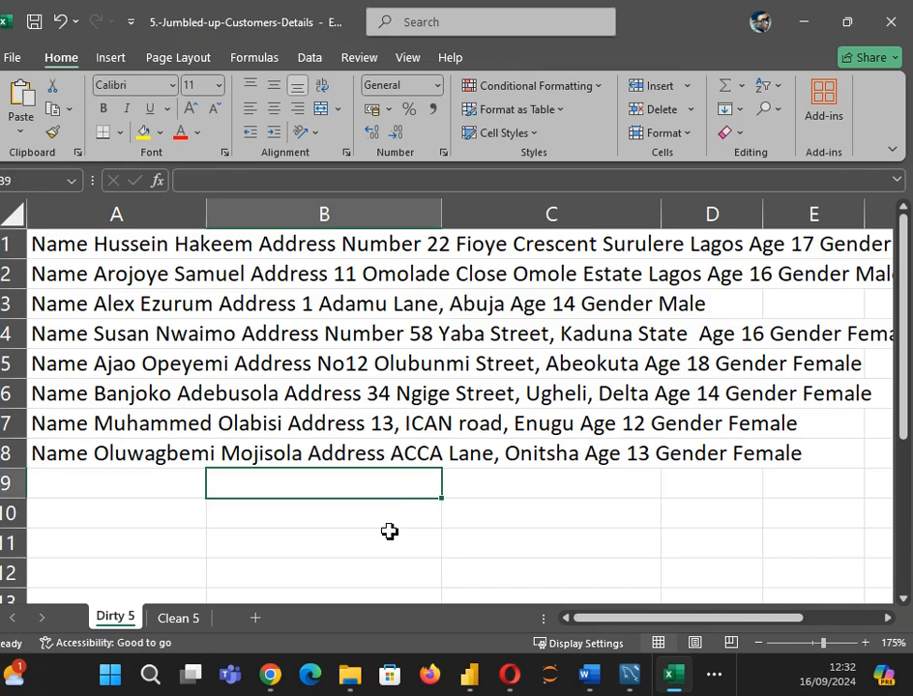
Step: Replace every comma on Dirty 5 with nothing, making 8 replacements
{"action": "key", "text": "ctrl+f"}
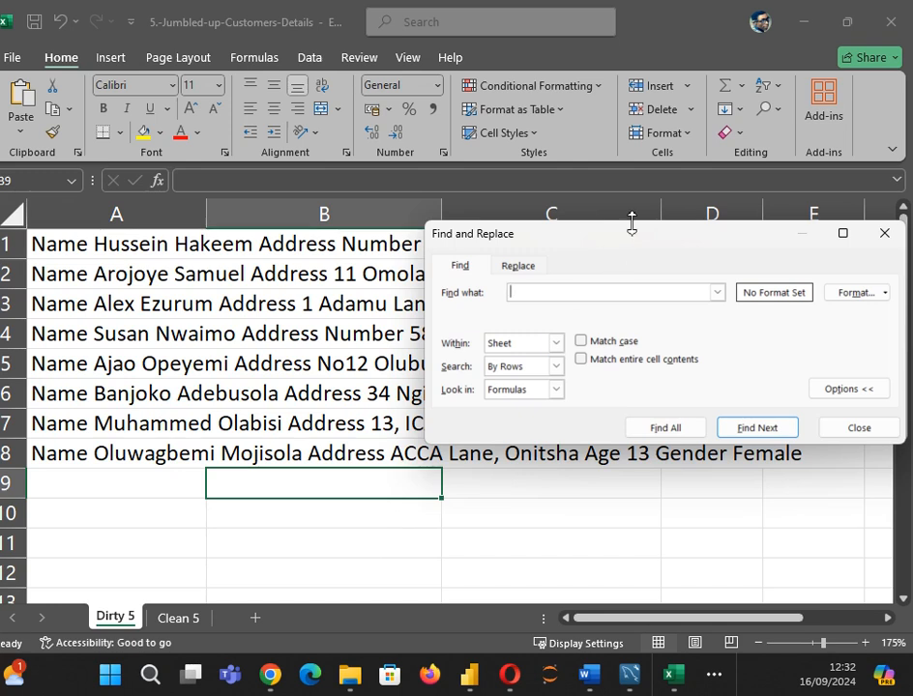
{"action": "left_click_drag", "start_coordinate": [623, 246], "coordinate": [374, 244]}
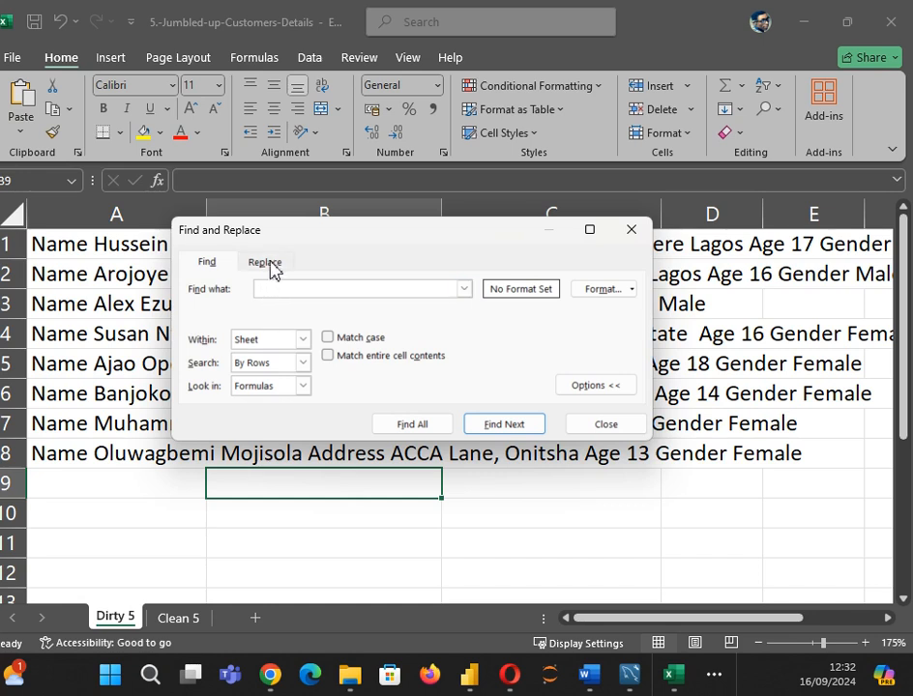
{"action": "left_click", "coordinate": [205, 268]}
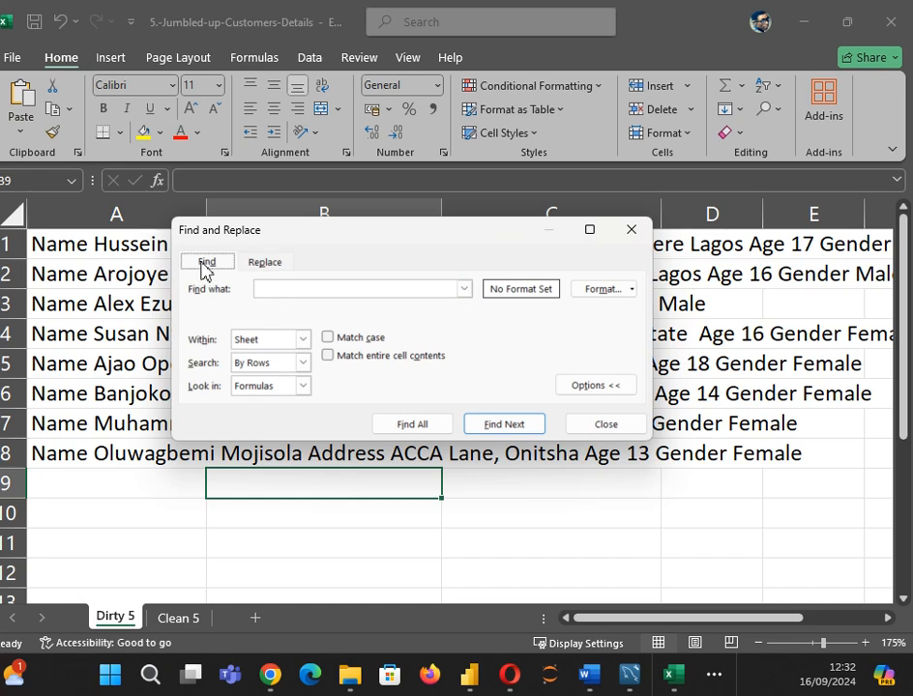
{"action": "left_click", "coordinate": [271, 290]}
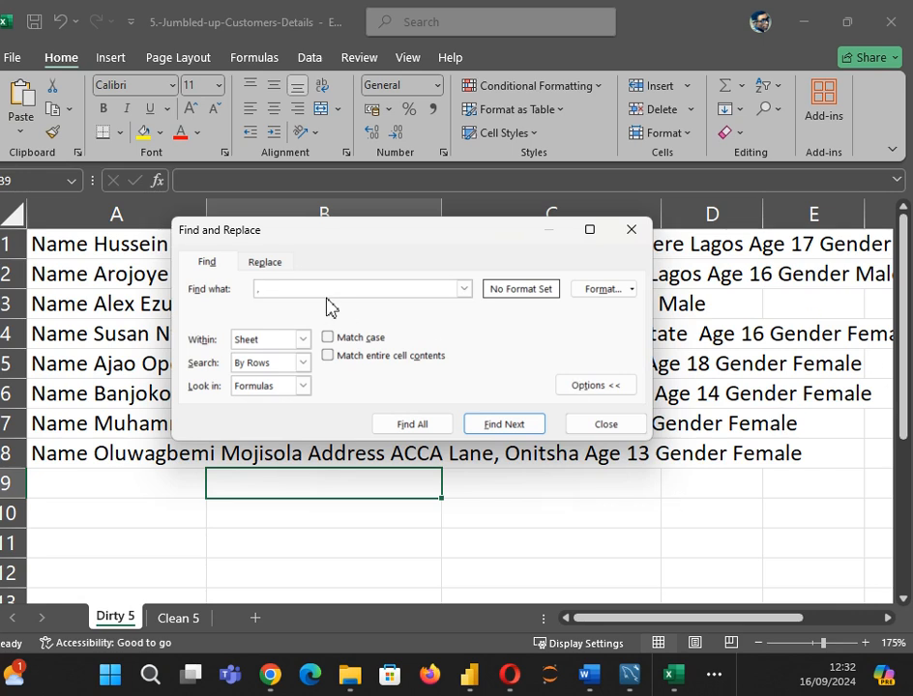
{"action": "left_click", "coordinate": [277, 266]}
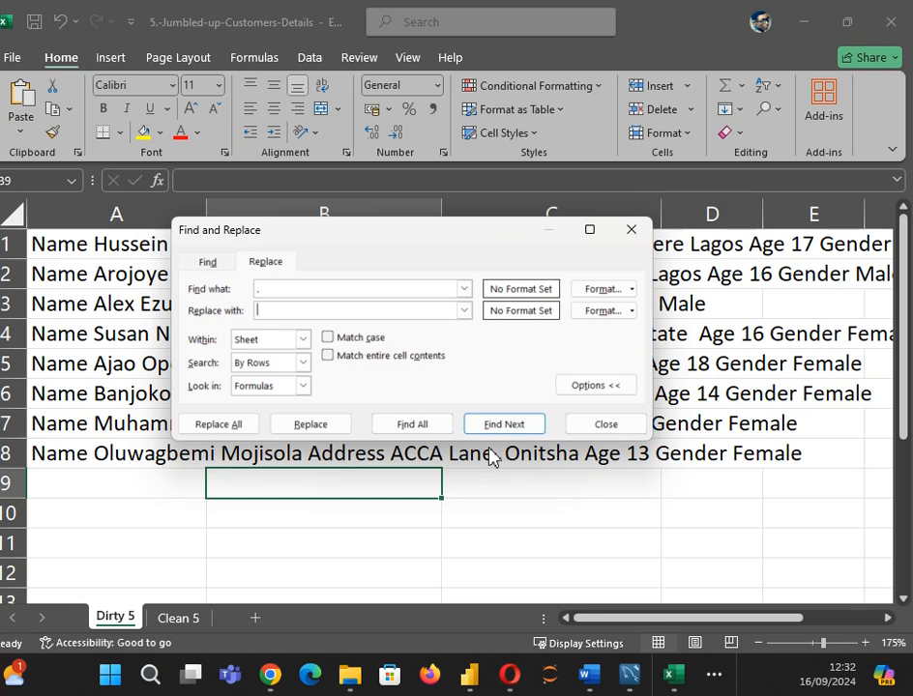
{"action": "left_click", "coordinate": [229, 428]}
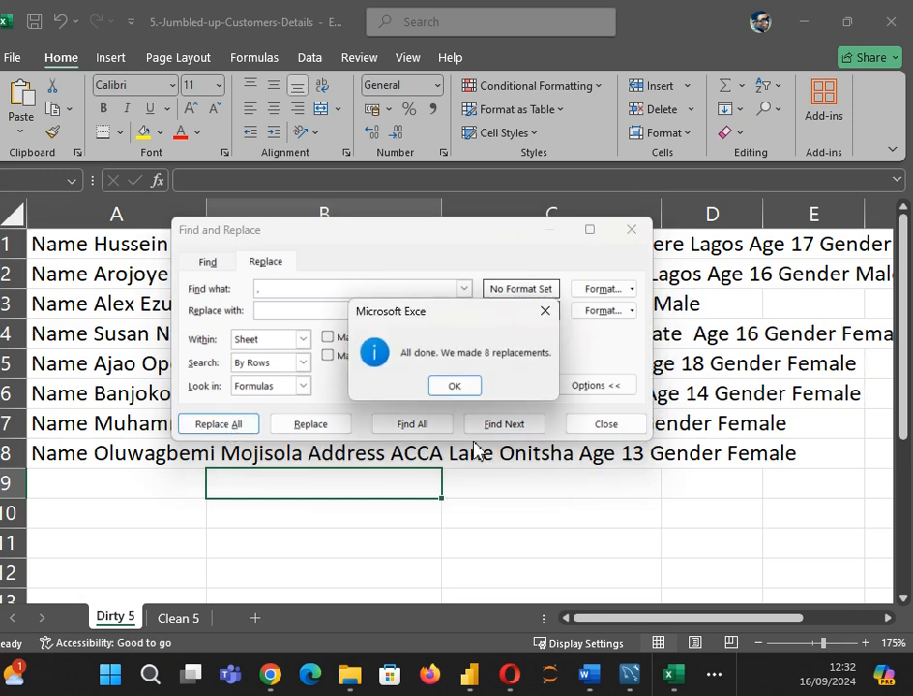
{"action": "left_click", "coordinate": [454, 387]}
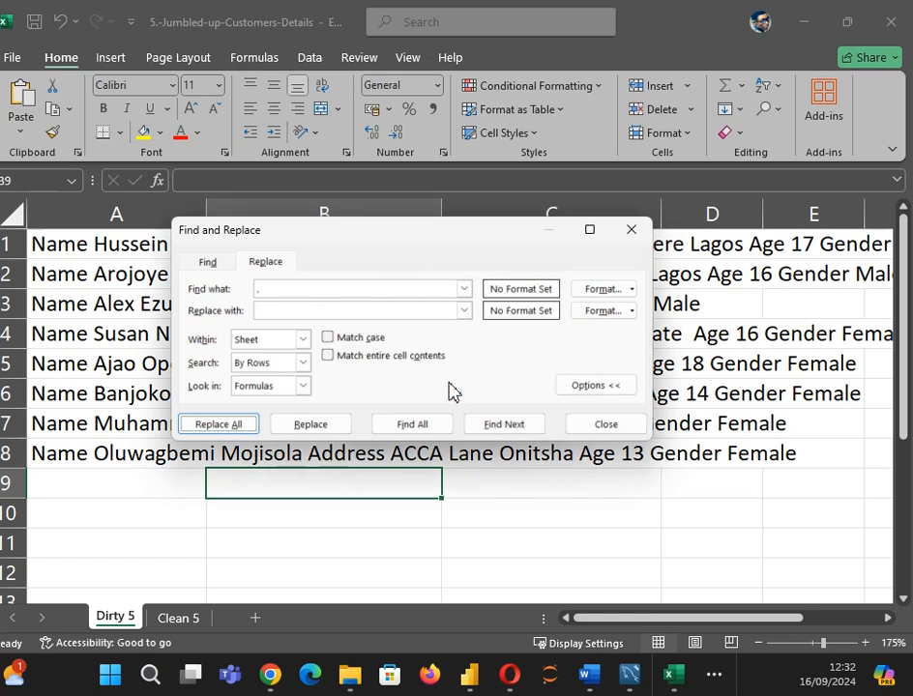
{"action": "left_click", "coordinate": [634, 232]}
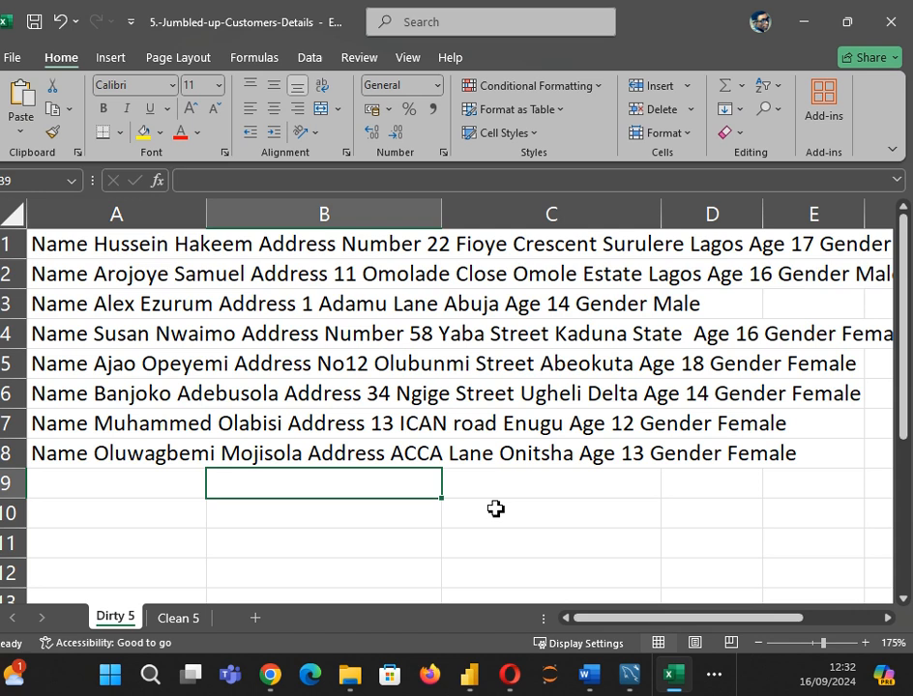
Step: Check columns A, B and E, then reopen Find and Replace from empty cell B10
{"action": "left_click", "coordinate": [73, 215]}
{"action": "left_click", "coordinate": [386, 213]}
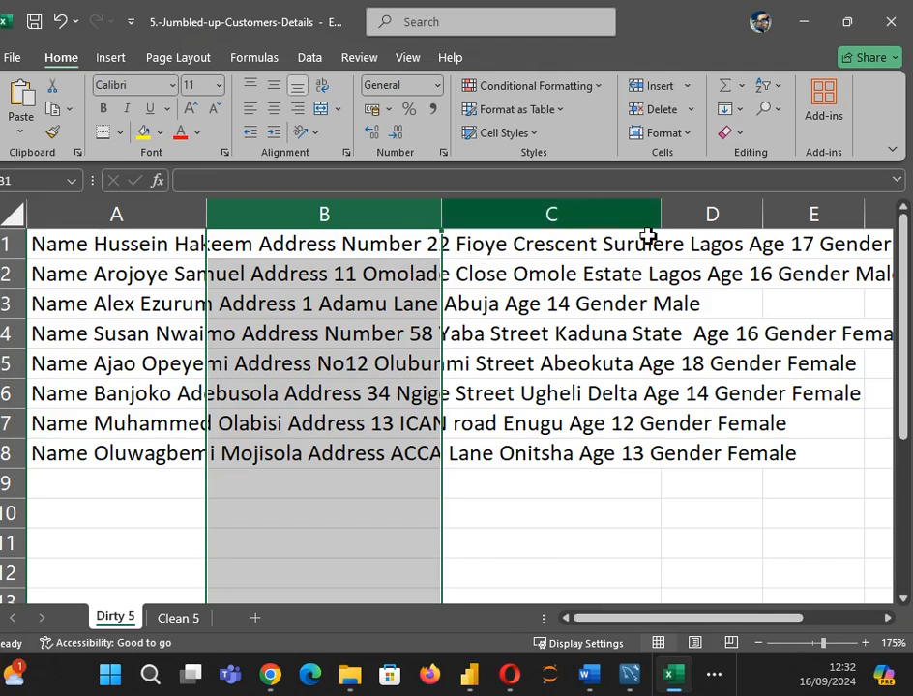
{"action": "left_click", "coordinate": [785, 214]}
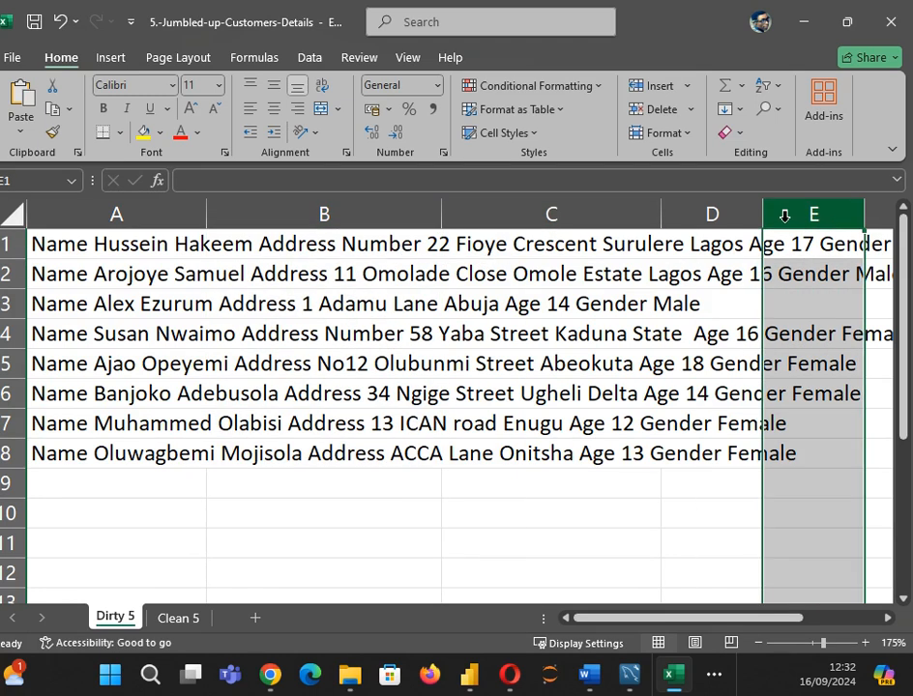
{"action": "left_click", "coordinate": [283, 511]}
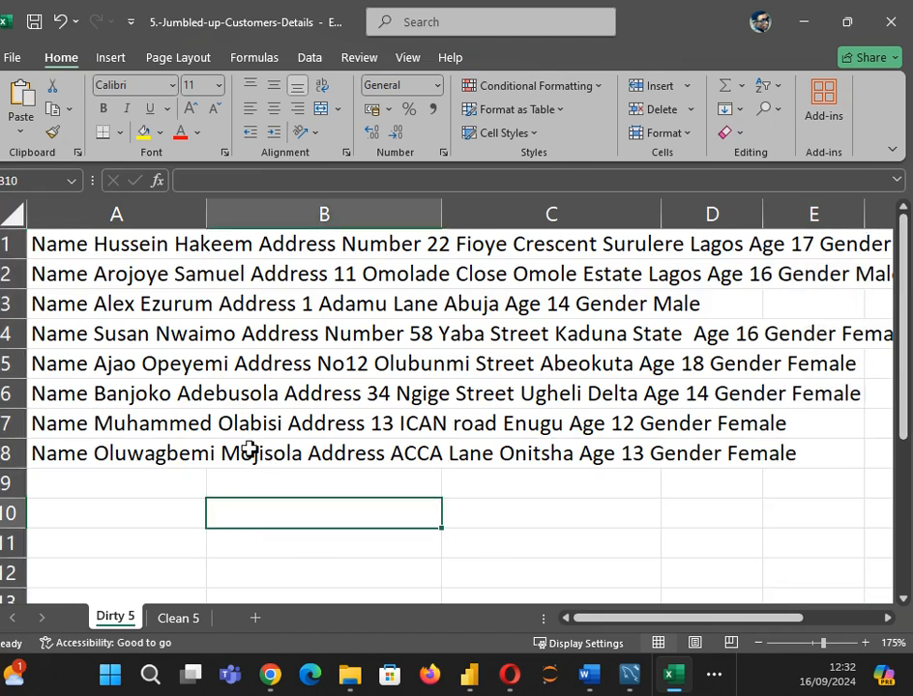
{"action": "key", "text": "ctrl+f"}
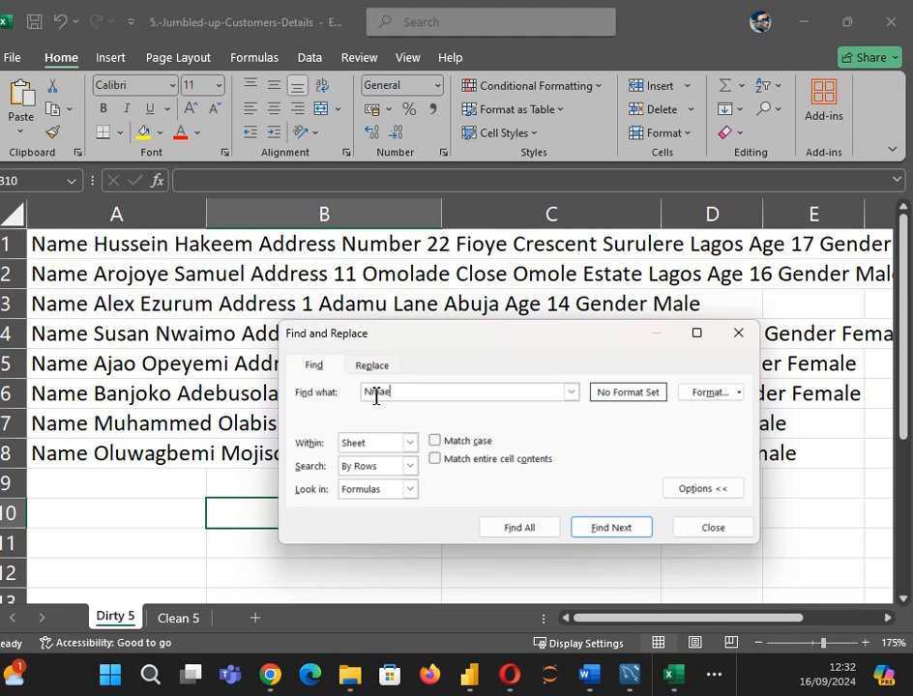
Step: Replace 'Name' with 'Name,' across the sheet, making 8 replacements
{"action": "key", "text": "BackSpace"}
{"action": "key", "text": "BackSpace"}
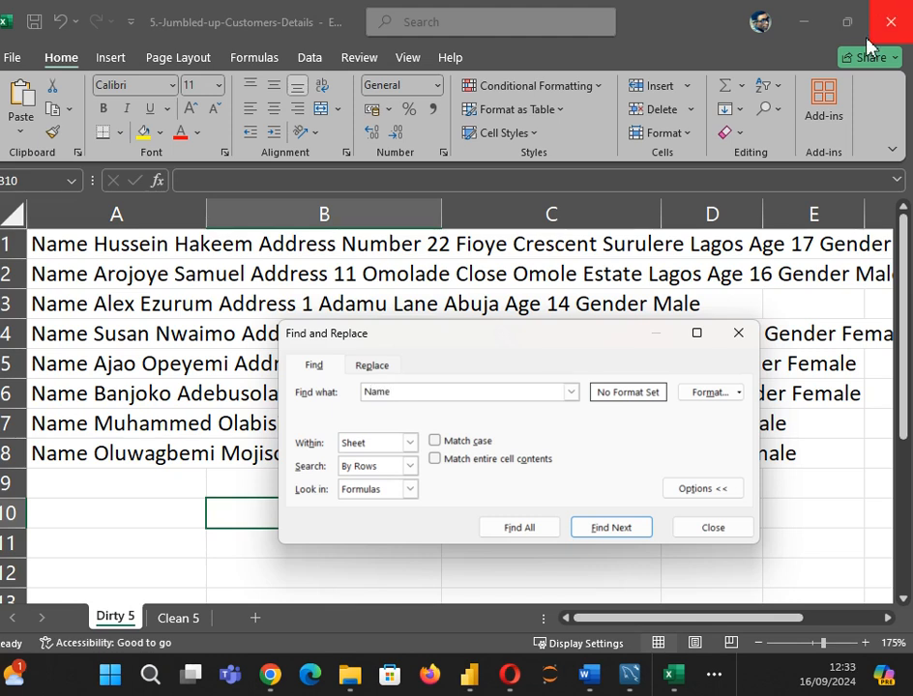
{"action": "left_click", "coordinate": [372, 366]}
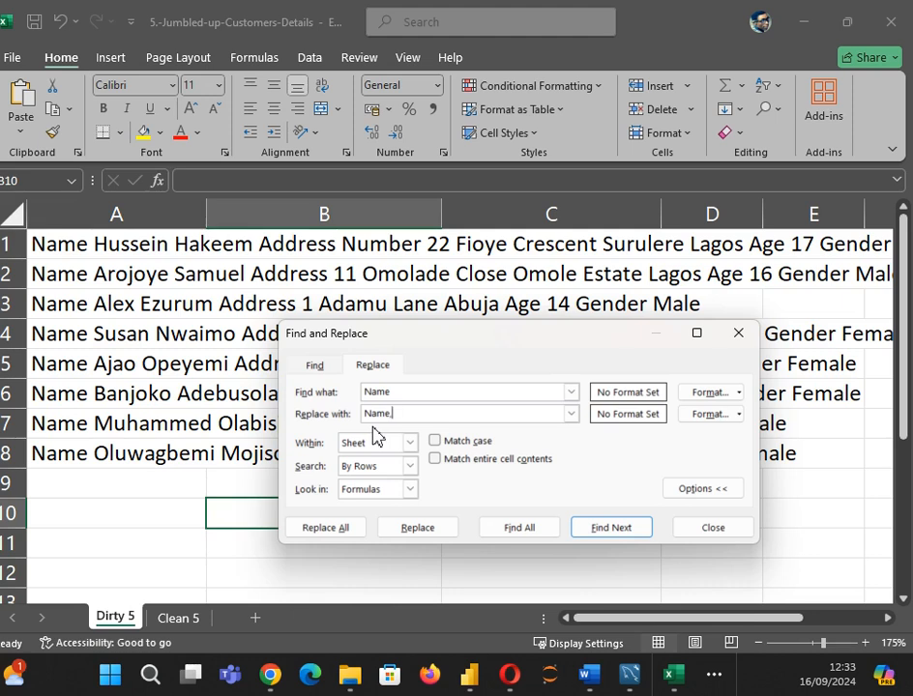
{"action": "type", "text": ","}
{"action": "left_click", "coordinate": [337, 530]}
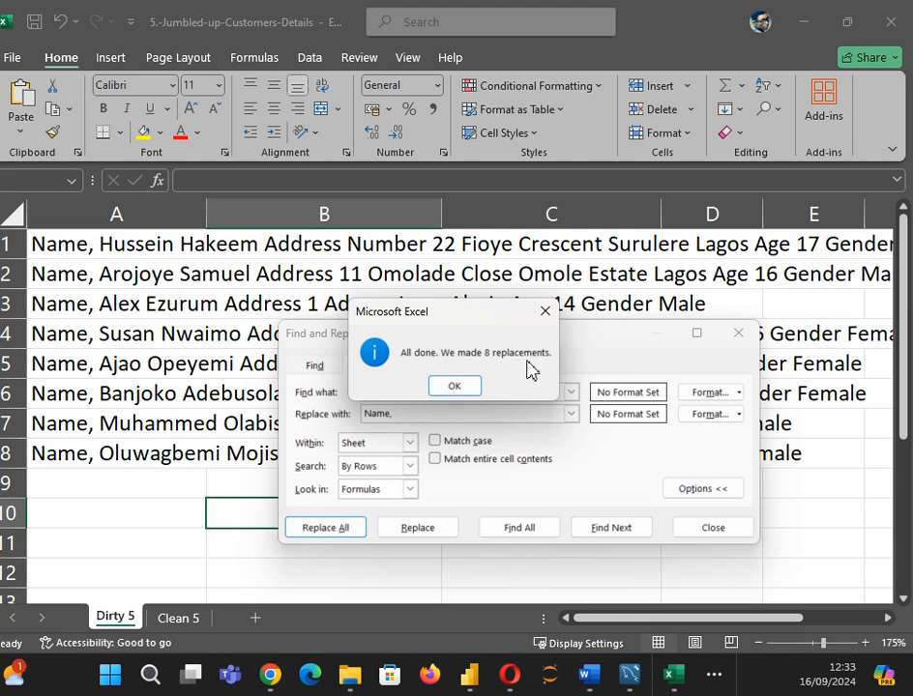
{"action": "left_click", "coordinate": [456, 386]}
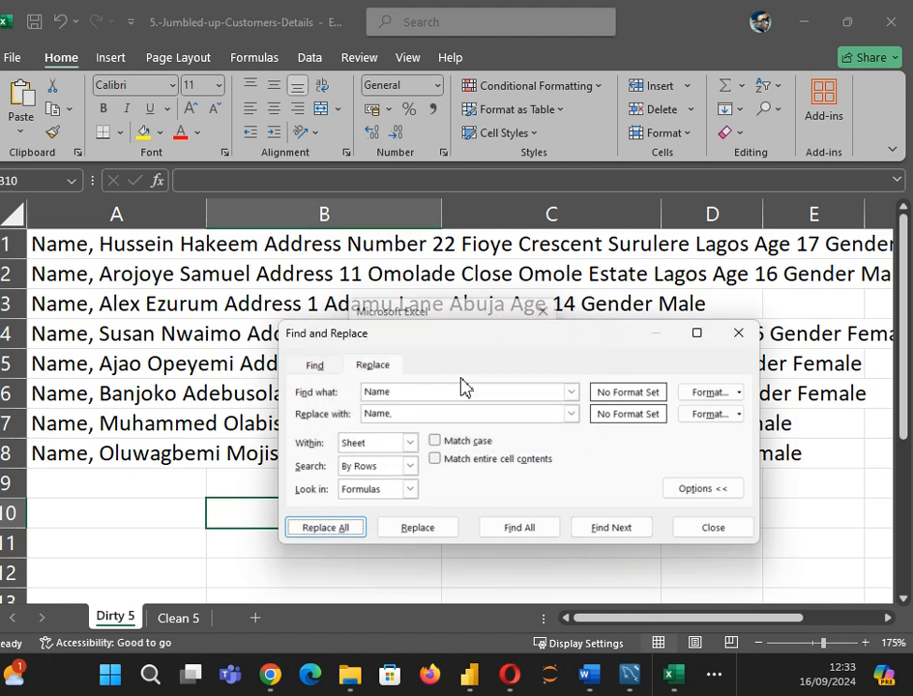
{"action": "left_click", "coordinate": [395, 394]}
Step: Replace every 'Address' with ',Address,' and move the dialog off the records
{"action": "key", "text": "BackSpace"}
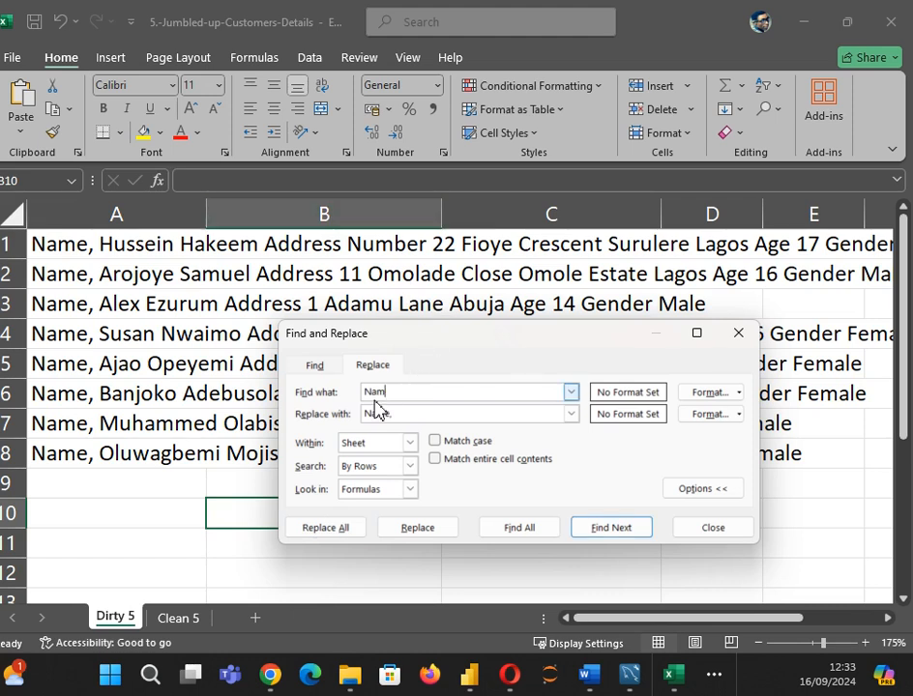
{"action": "key", "text": "BackSpace"}
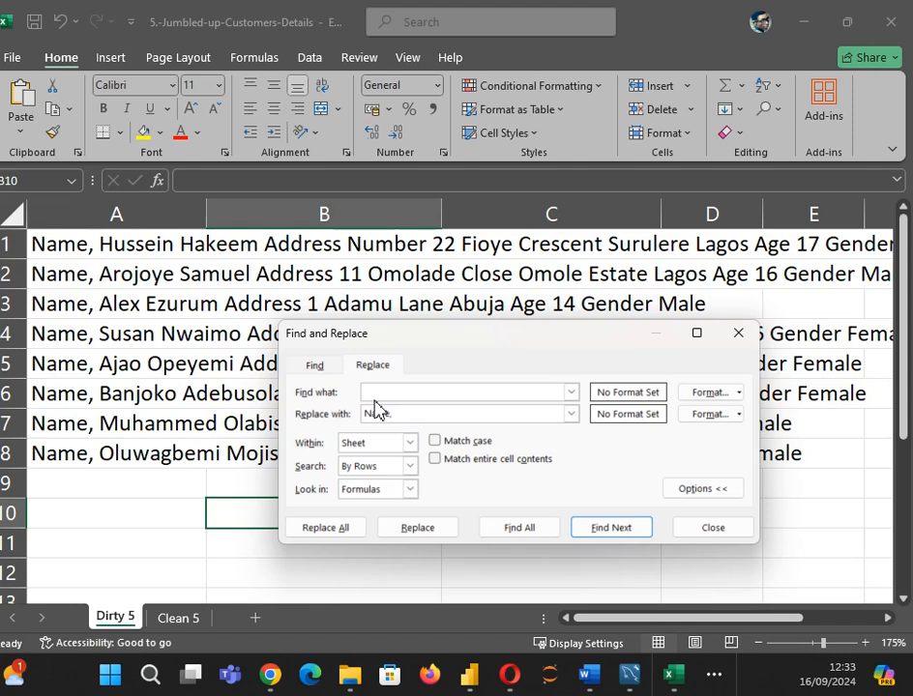
{"action": "type", "text": "Address"}
{"action": "double_click", "coordinate": [399, 414]}
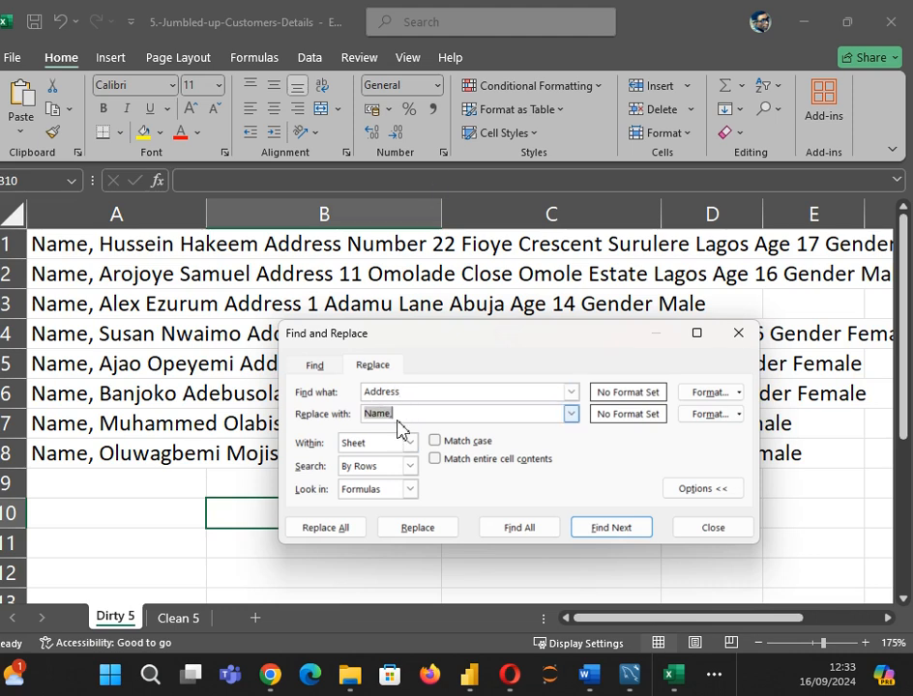
{"action": "key", "text": "BackSpace"}
{"action": "type", "text": ",Address,"}
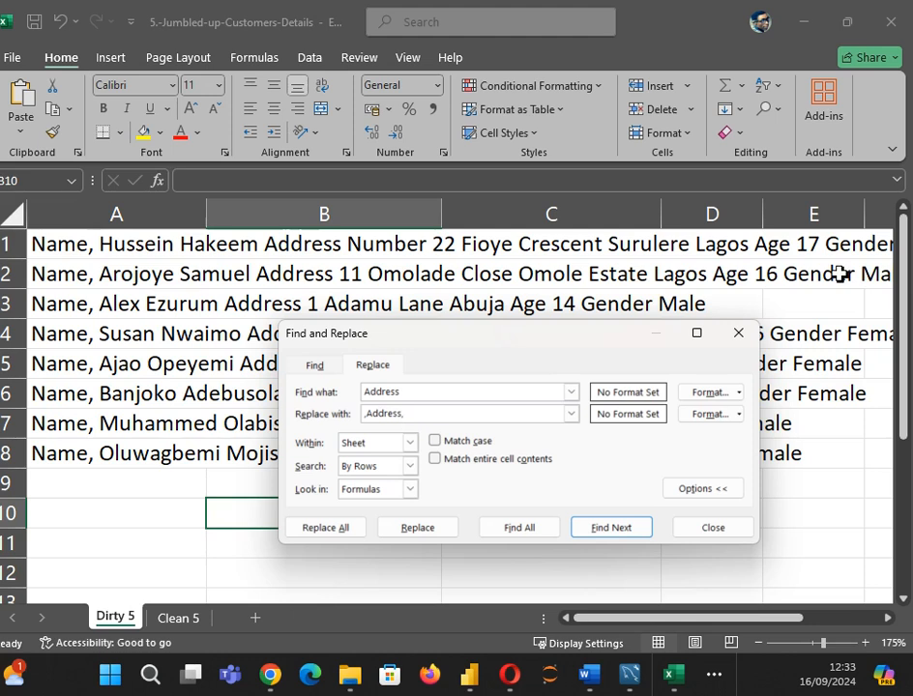
{"action": "left_click", "coordinate": [333, 529]}
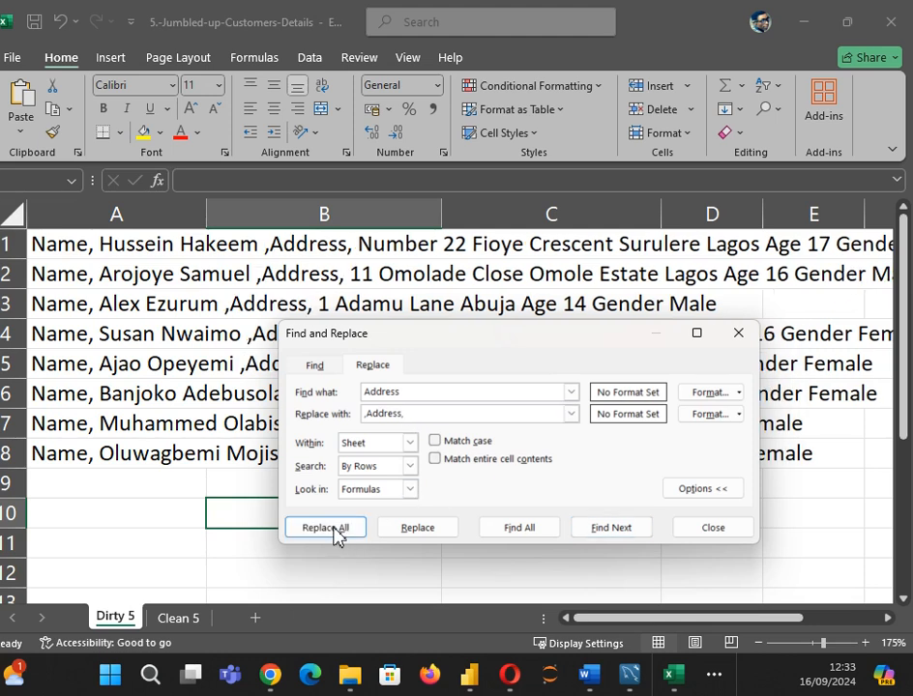
{"action": "left_click", "coordinate": [452, 387]}
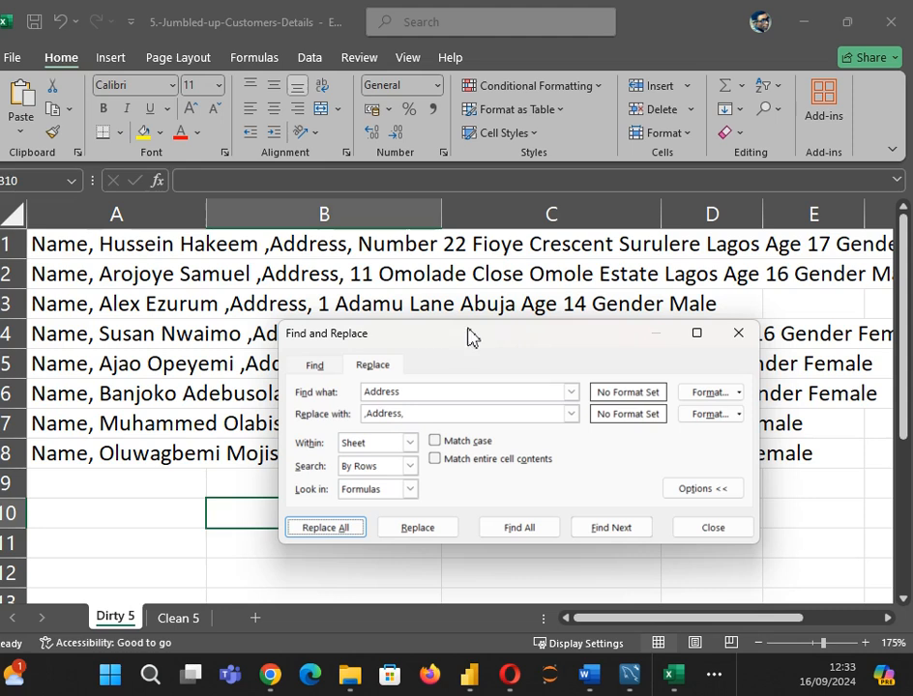
{"action": "left_click_drag", "start_coordinate": [435, 338], "coordinate": [373, 446]}
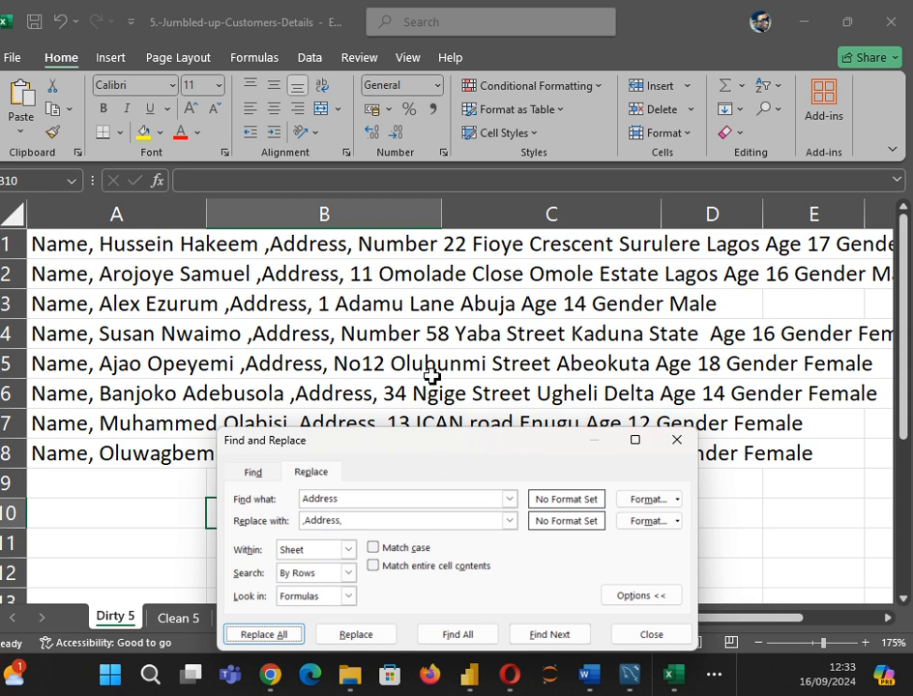
{"action": "left_click", "coordinate": [353, 500]}
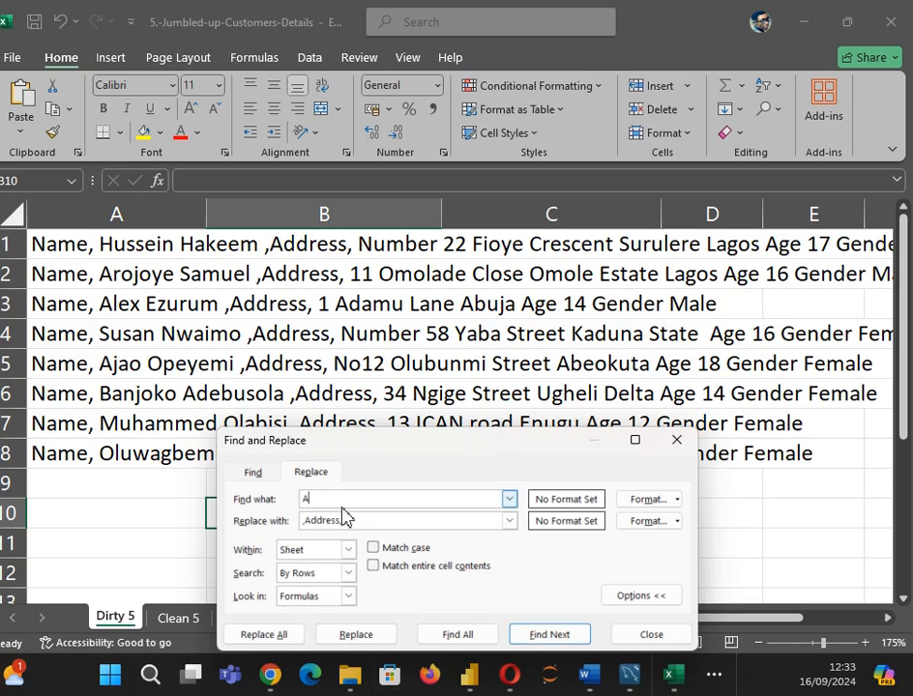
Step: Replace every 'Age' with ',Age,' across the eight records
{"action": "type", "text": "ge"}
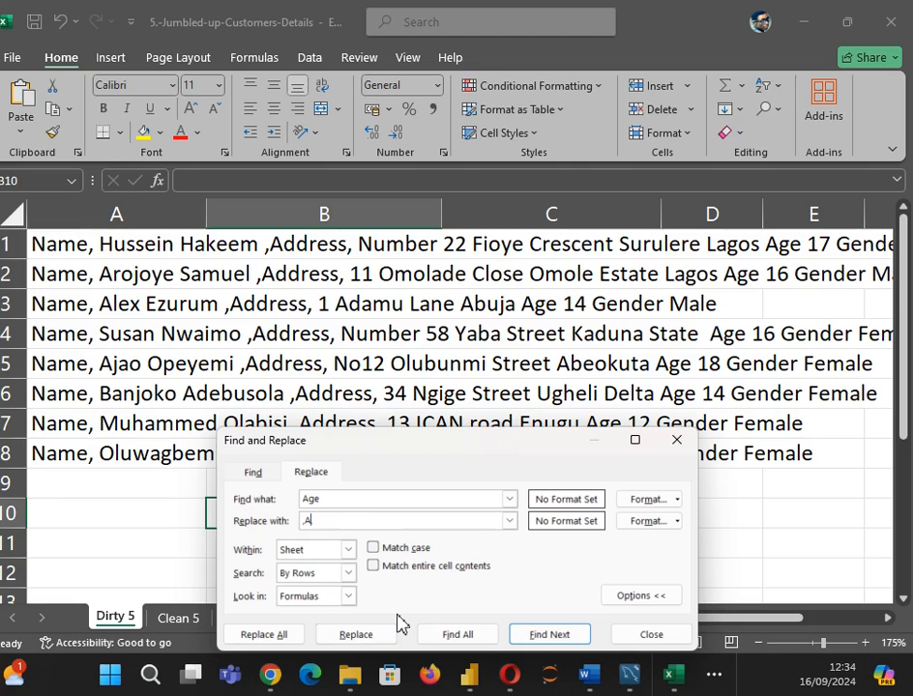
{"action": "type", "text": ","}
{"action": "left_click", "coordinate": [280, 636]}
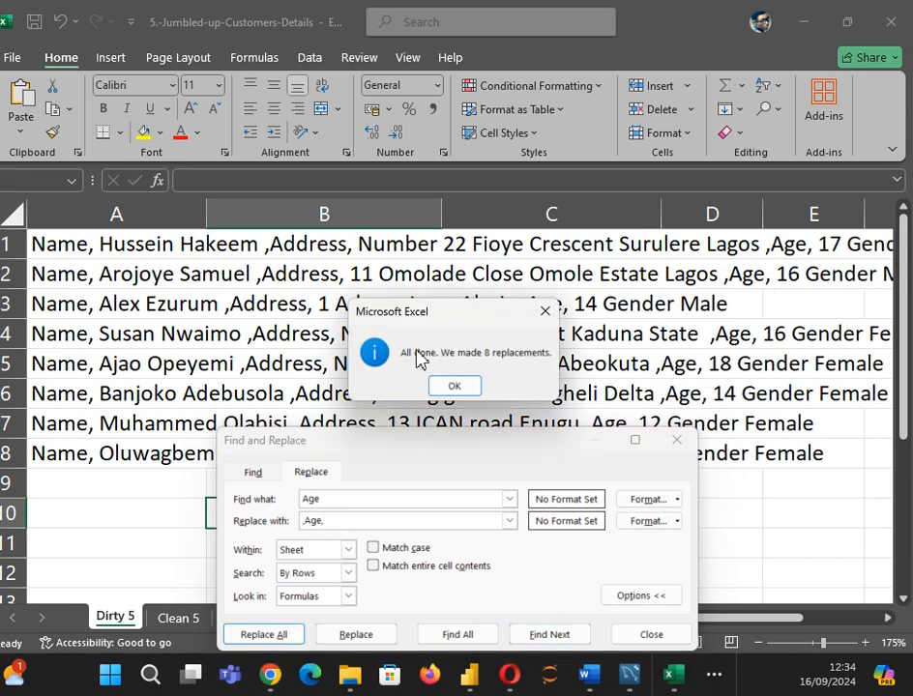
{"action": "left_click", "coordinate": [435, 385]}
Step: Replace every 'Gender' with ',Gender,' and close Find and Replace
{"action": "left_click", "coordinate": [329, 498]}
{"action": "type", "text": "Gender"}
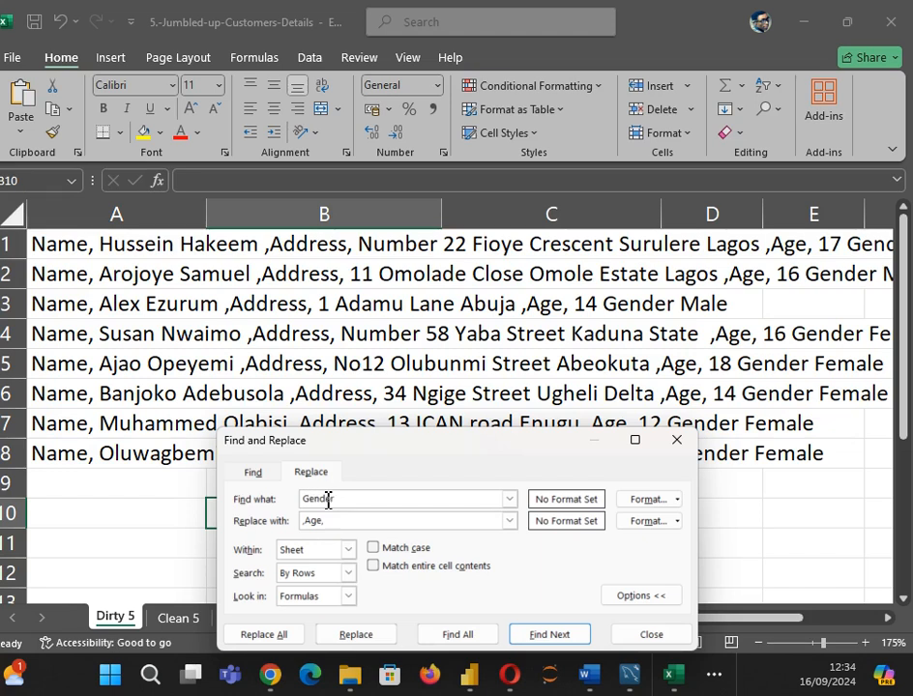
{"action": "left_click", "coordinate": [327, 524]}
{"action": "key", "text": "BackSpace"}
{"action": "key", "text": "BackSpace"}
{"action": "key", "text": "BackSpace"}
{"action": "left_click", "coordinate": [279, 636]}
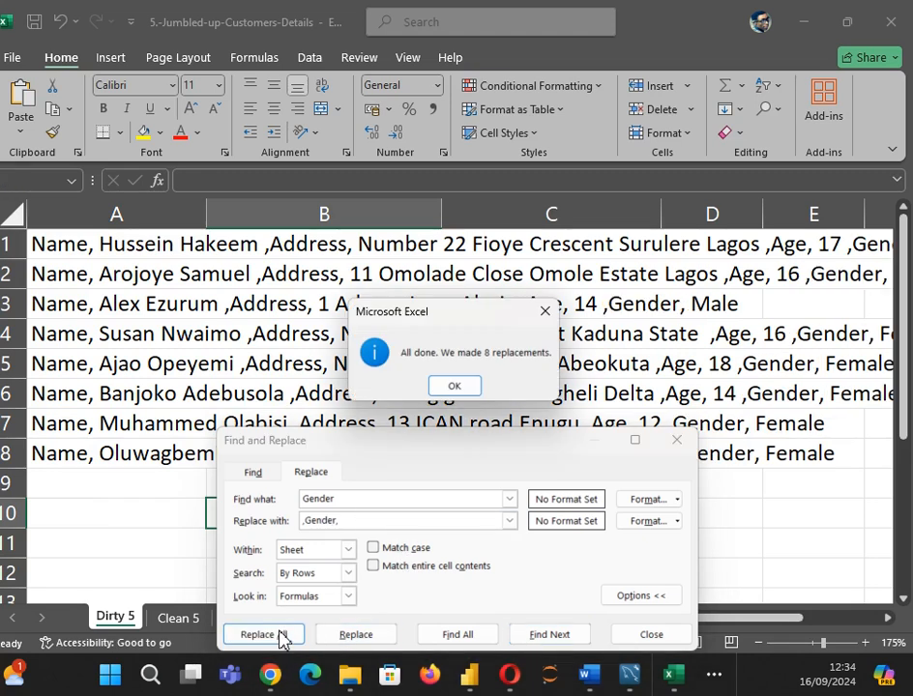
{"action": "left_click", "coordinate": [458, 384]}
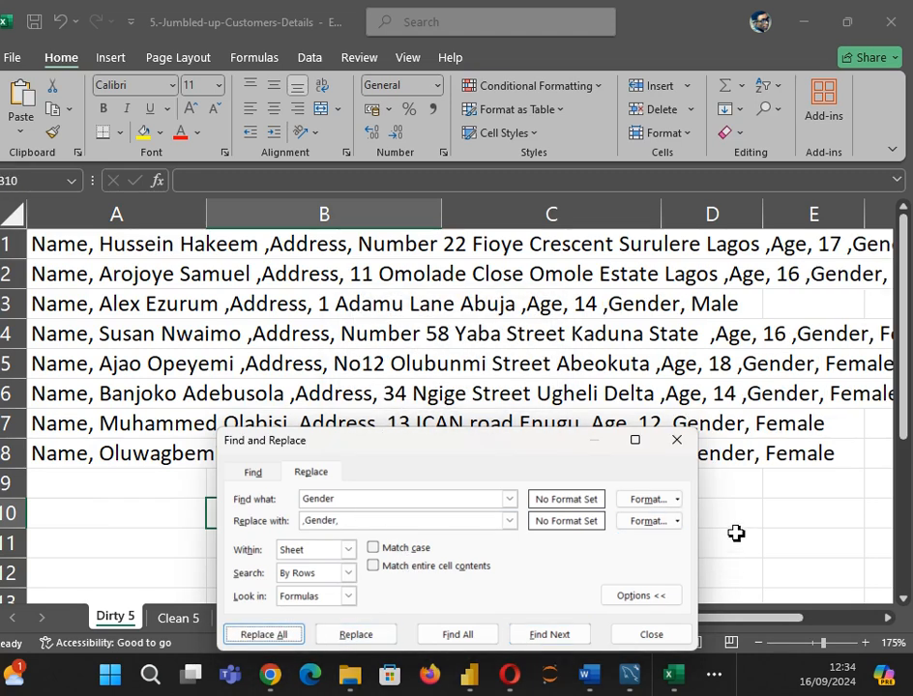
{"action": "left_click", "coordinate": [649, 636]}
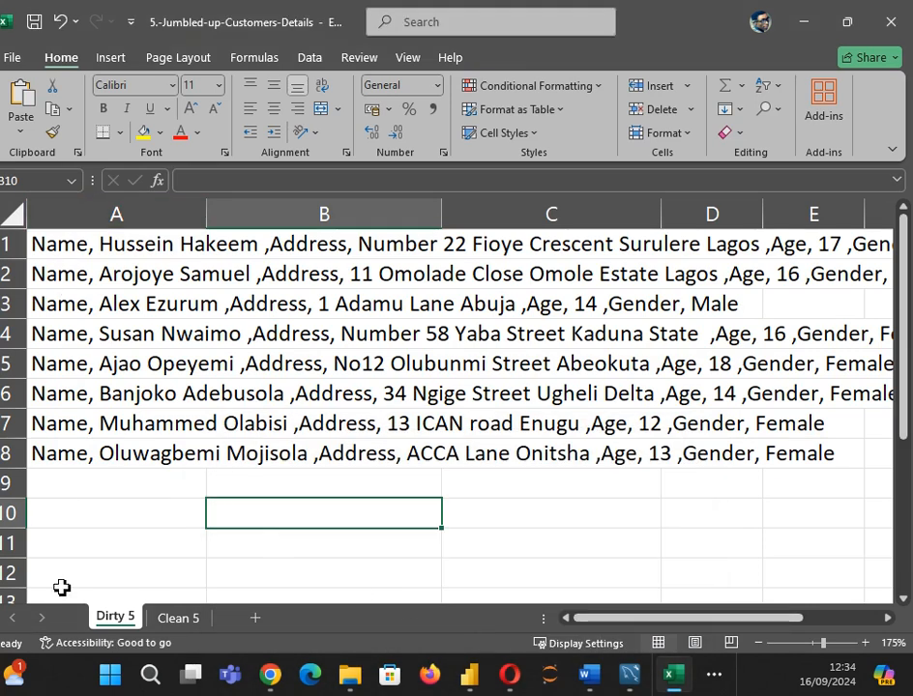
Step: Select column A and launch Text to Columns from the Data tab, keeping Delimited
{"action": "left_click", "coordinate": [107, 214]}
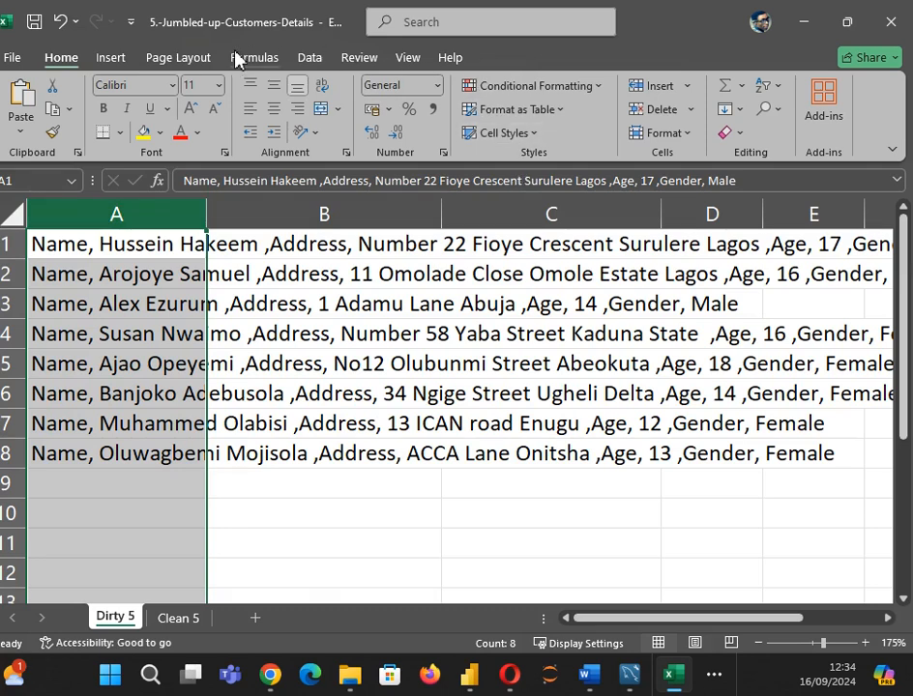
{"action": "left_click", "coordinate": [319, 60]}
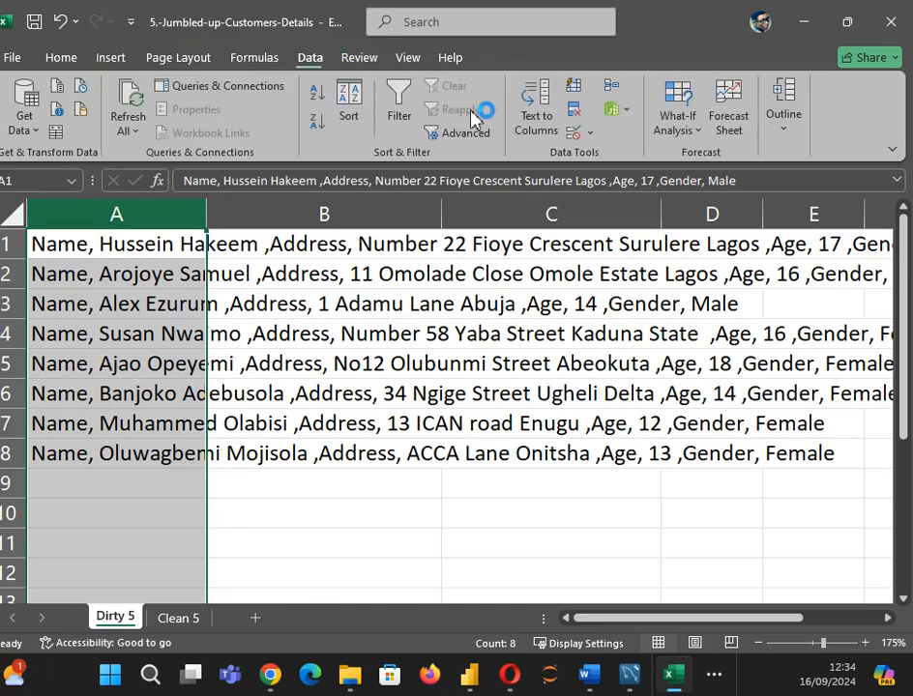
{"action": "left_click", "coordinate": [545, 106]}
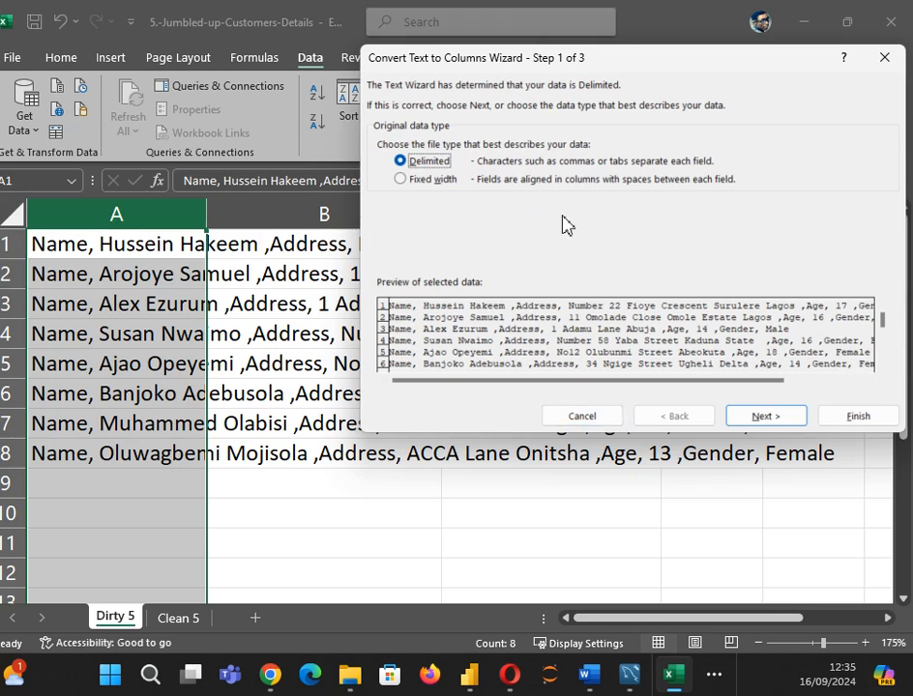
Step: Set the delimiter to Comma instead of Tab and finish the Text to Columns wizard
{"action": "left_click", "coordinate": [745, 416]}
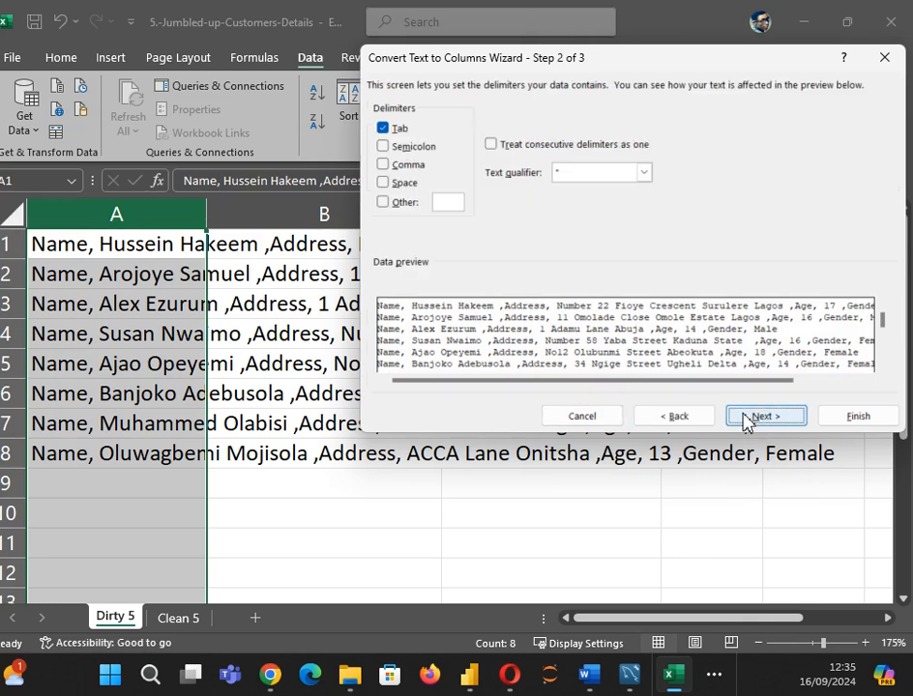
{"action": "left_click", "coordinate": [382, 130]}
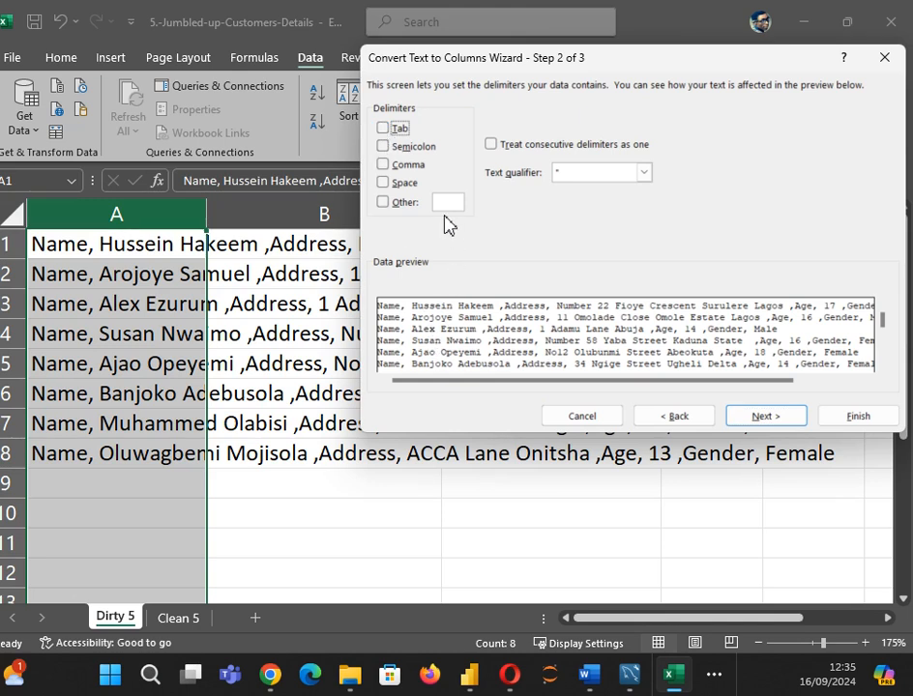
{"action": "left_click", "coordinate": [384, 167]}
{"action": "left_click", "coordinate": [770, 418]}
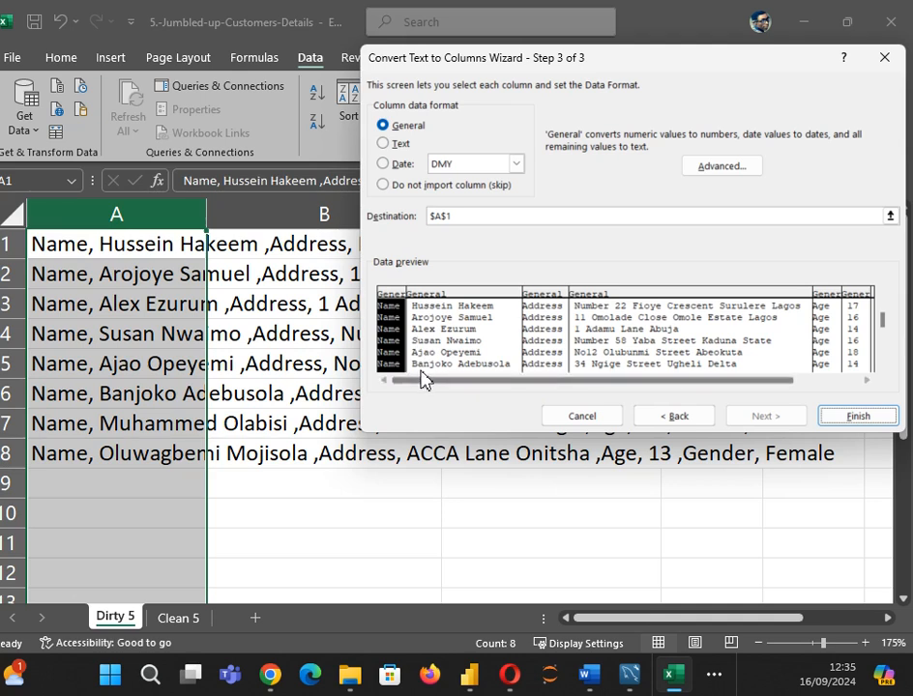
{"action": "left_click", "coordinate": [855, 418]}
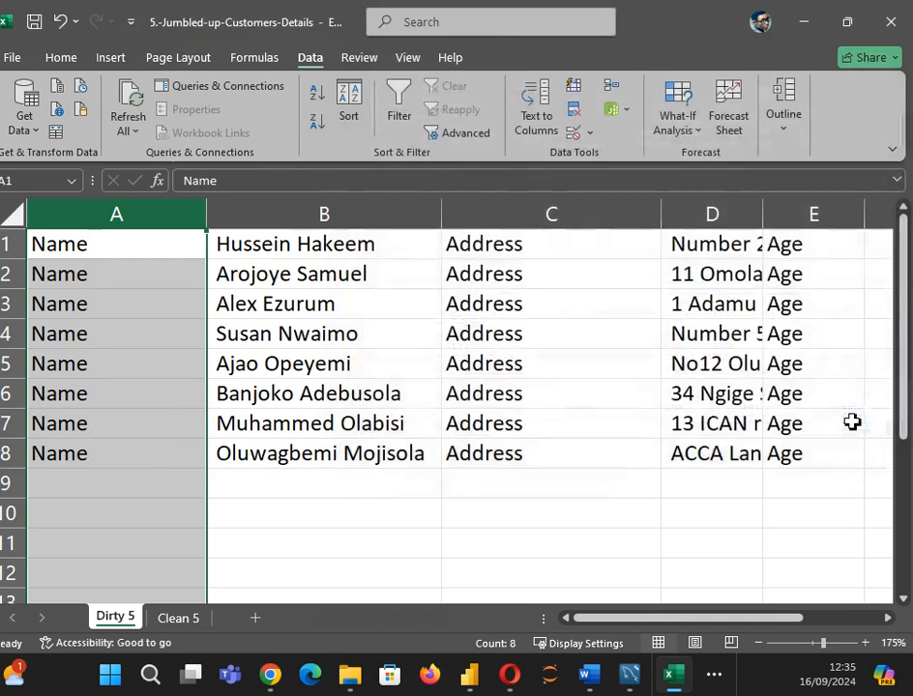
Step: Delete the Name, Address, Age and Gender label columns one after another
{"action": "right_click", "coordinate": [135, 217]}
{"action": "left_click", "coordinate": [190, 421]}
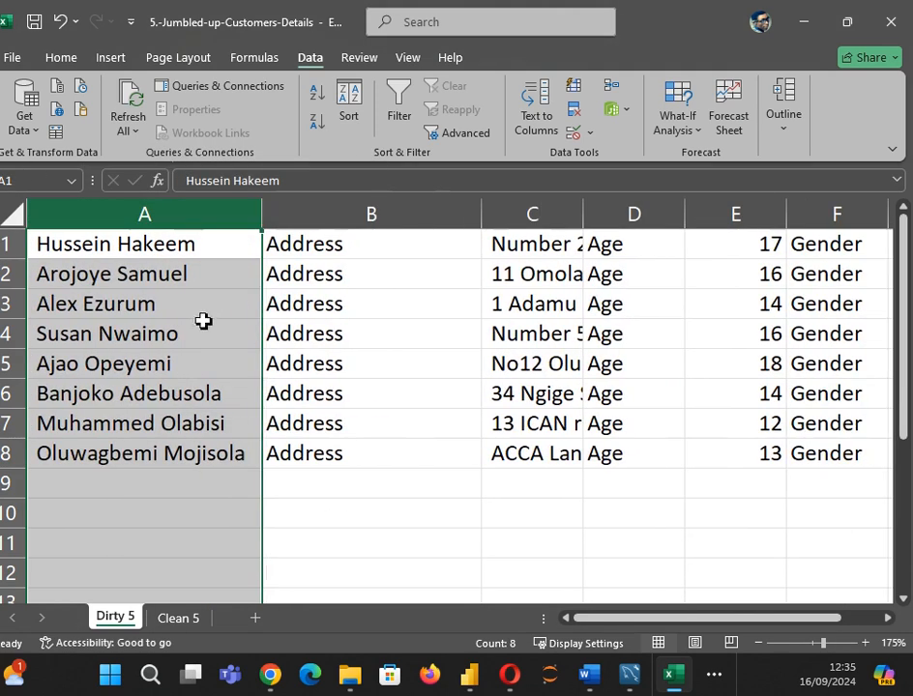
{"action": "left_click", "coordinate": [316, 213]}
{"action": "right_click", "coordinate": [316, 213]}
{"action": "left_click", "coordinate": [385, 426]}
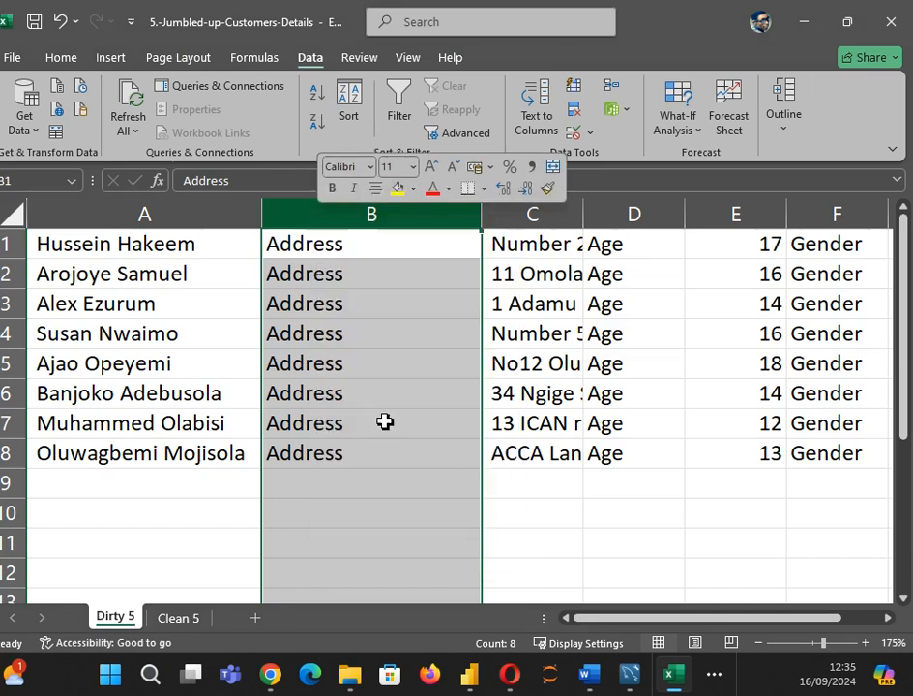
{"action": "left_click", "coordinate": [416, 216]}
{"action": "right_click", "coordinate": [415, 217]}
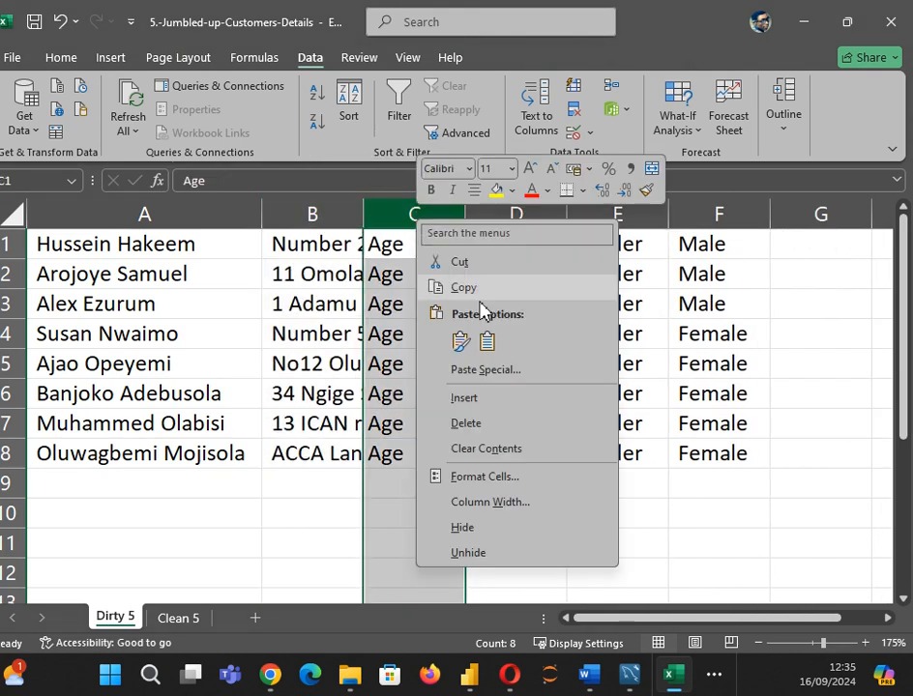
{"action": "left_click", "coordinate": [439, 401]}
{"action": "left_click", "coordinate": [523, 214]}
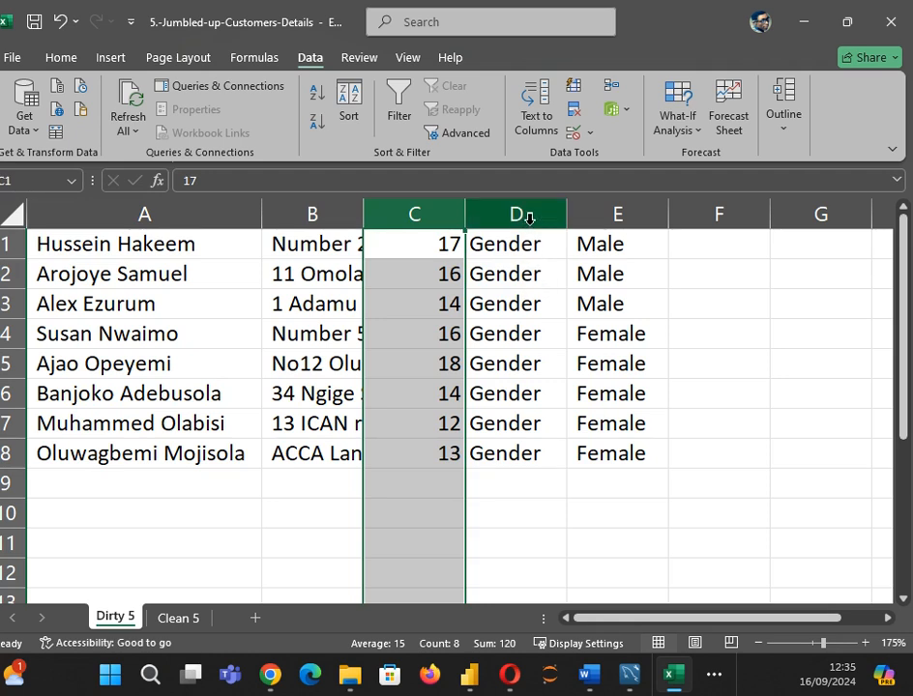
{"action": "right_click", "coordinate": [523, 213]}
{"action": "left_click", "coordinate": [587, 430]}
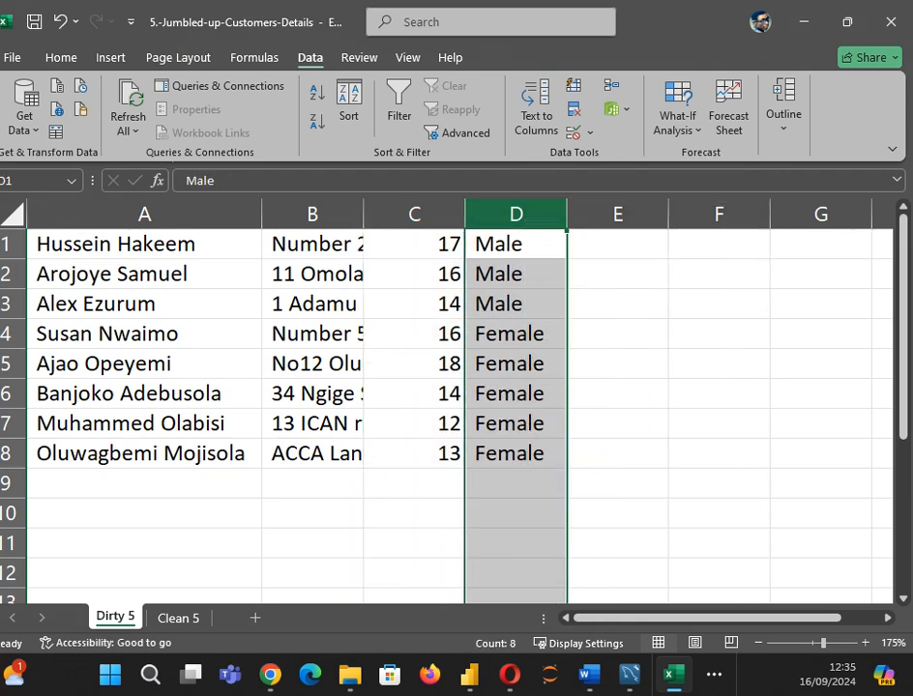
{"action": "left_click", "coordinate": [13, 244]}
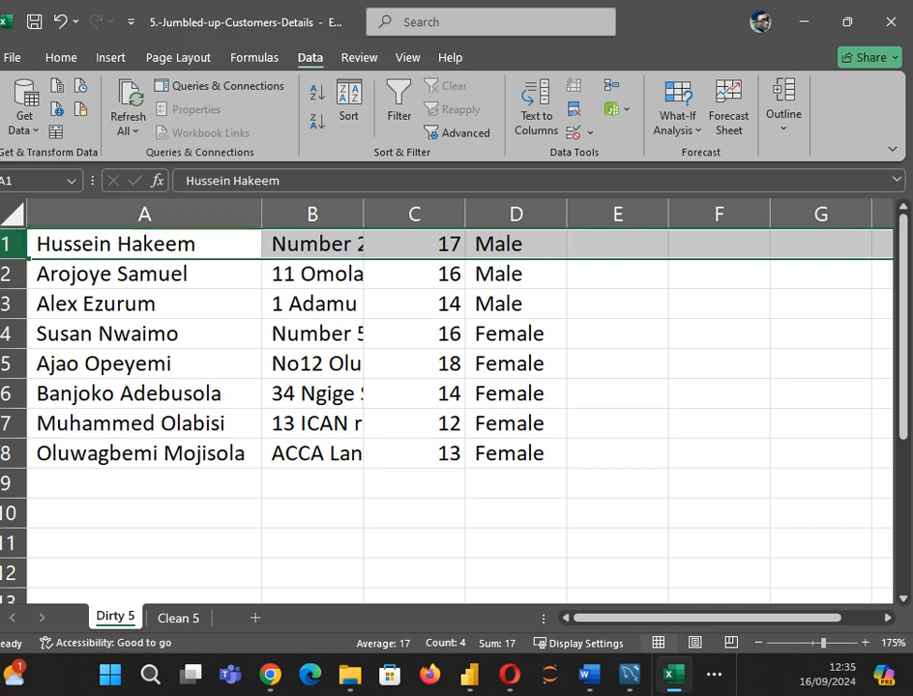
Step: Insert a blank row 1 and enter headers Name, Address, Age, Gender in A1:D1
{"action": "right_click", "coordinate": [14, 244]}
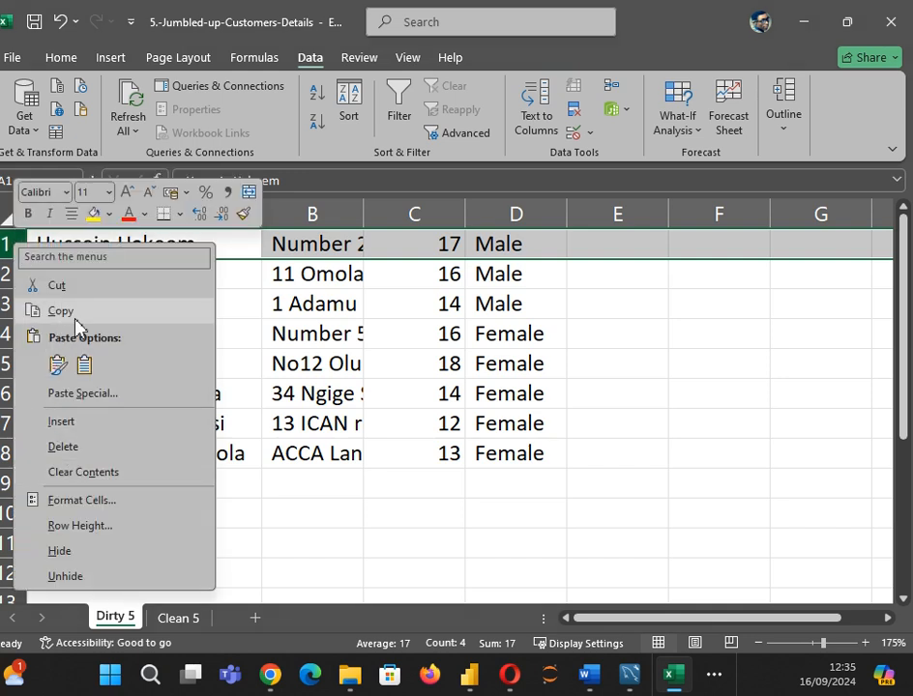
{"action": "left_click", "coordinate": [64, 421]}
{"action": "left_click", "coordinate": [88, 247]}
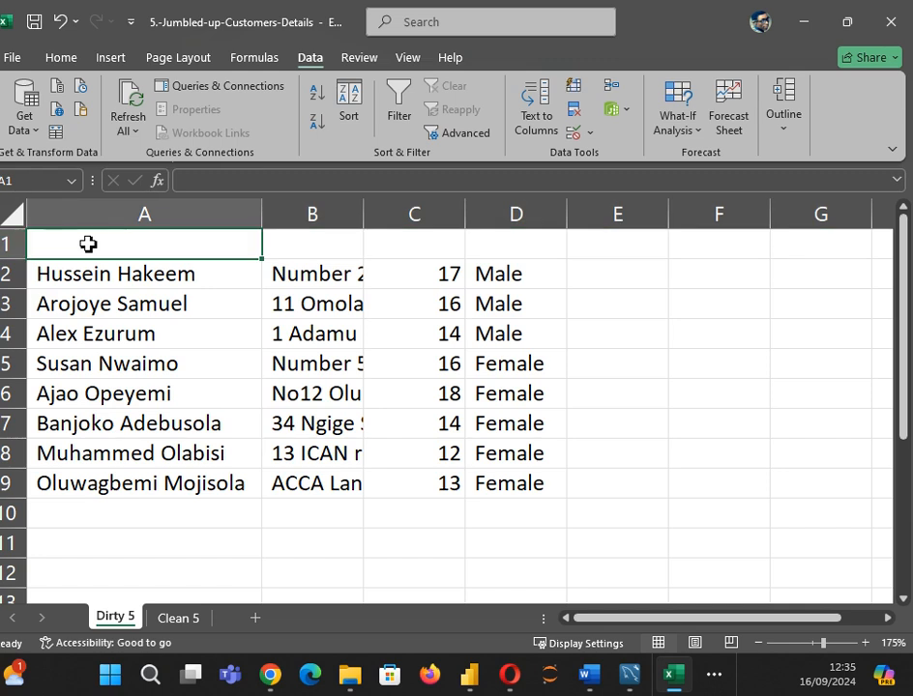
{"action": "type", "text": "Name"}
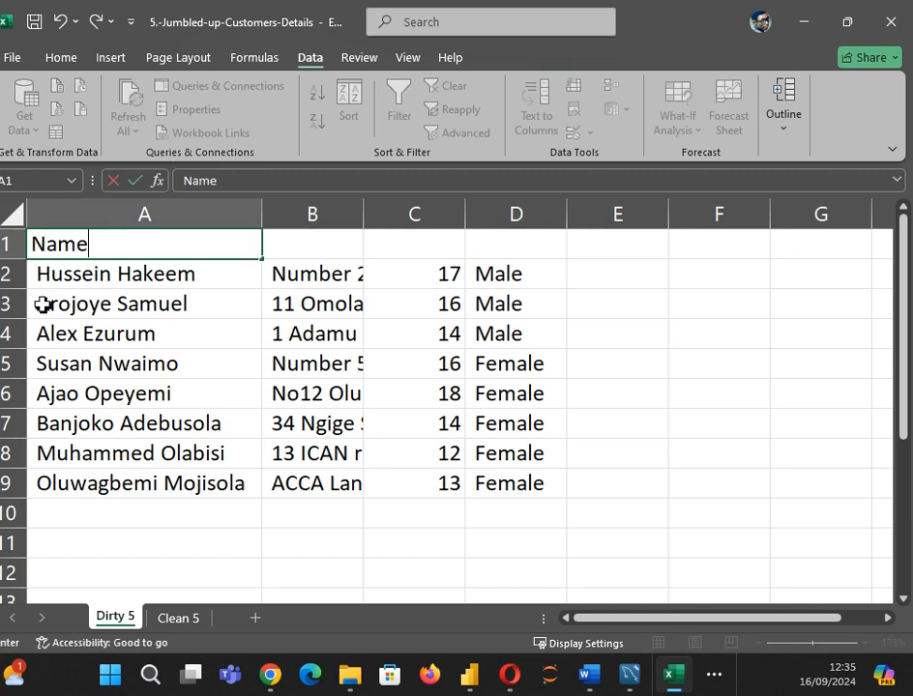
{"action": "key", "text": "Tab"}
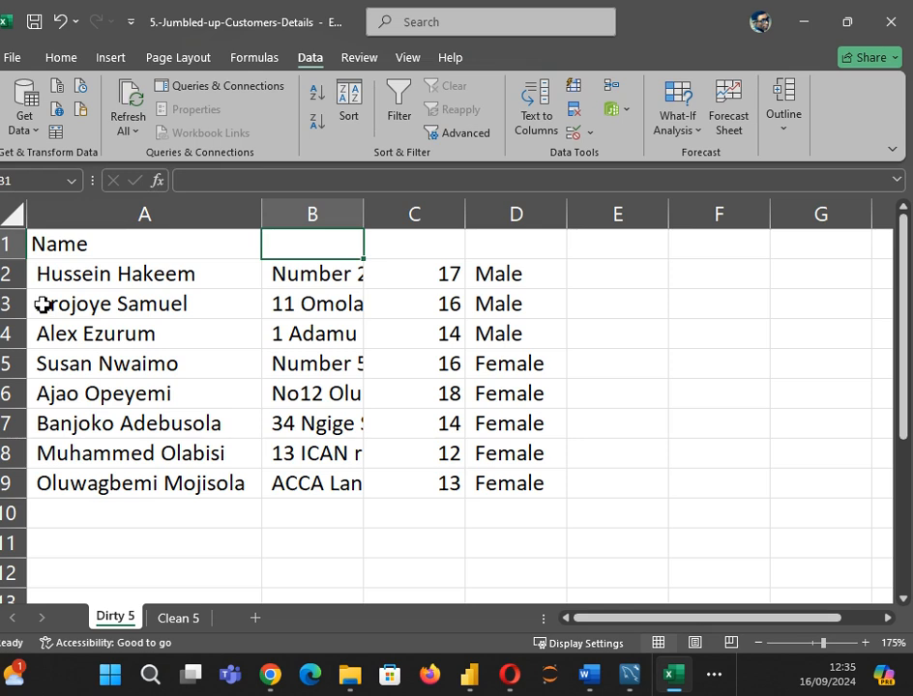
{"action": "type", "text": "Address"}
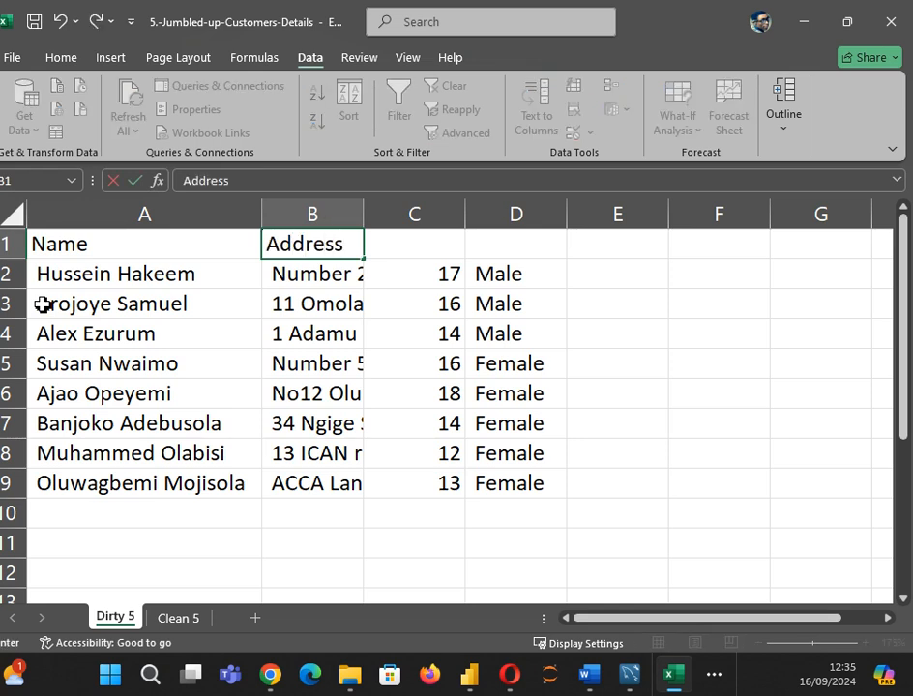
{"action": "left_click", "coordinate": [426, 213]}
{"action": "left_click", "coordinate": [424, 245]}
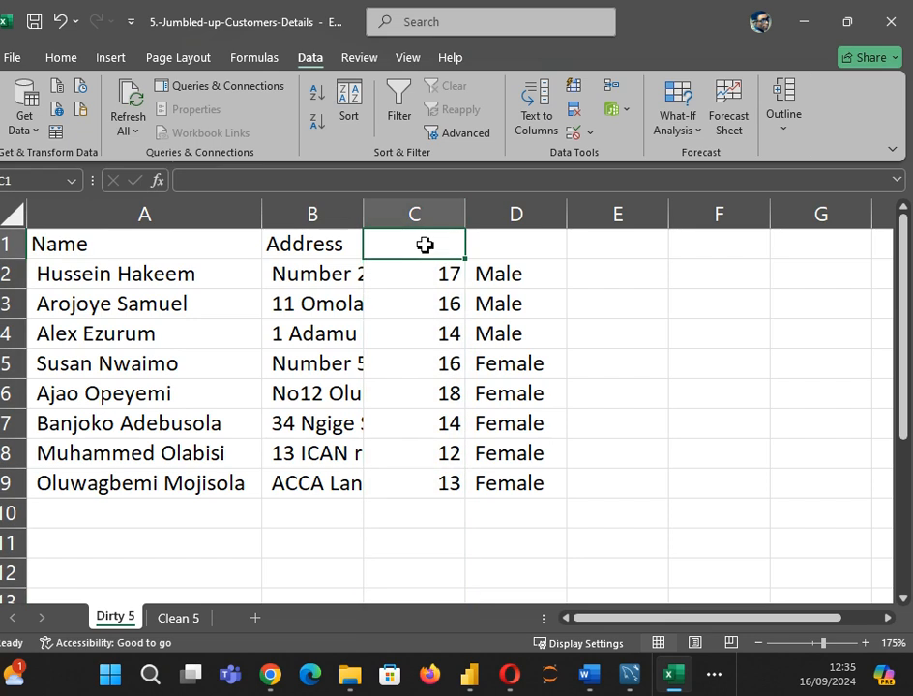
{"action": "type", "text": "A"}
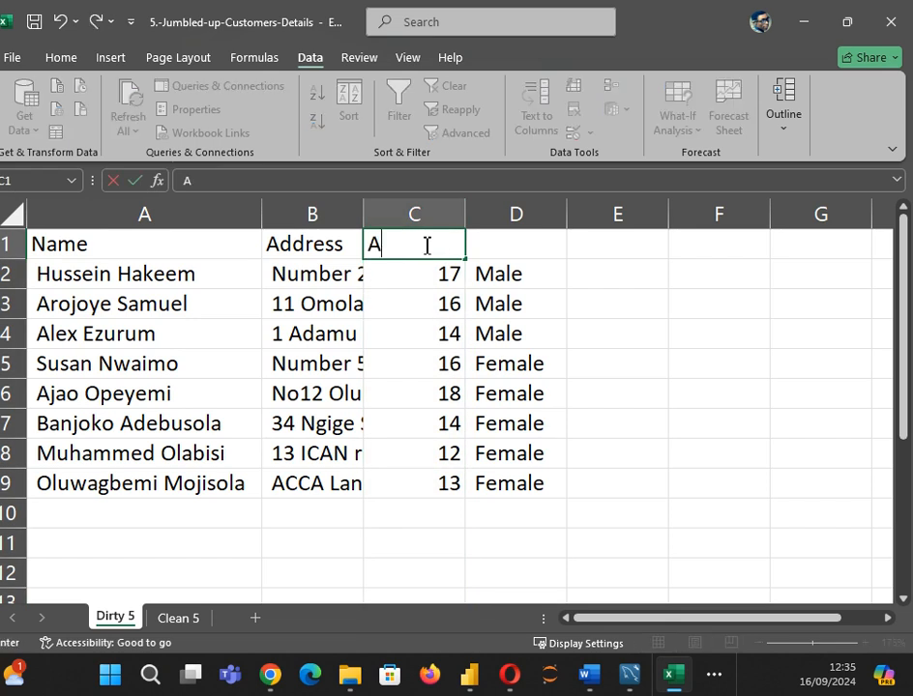
{"action": "type", "text": "ge"}
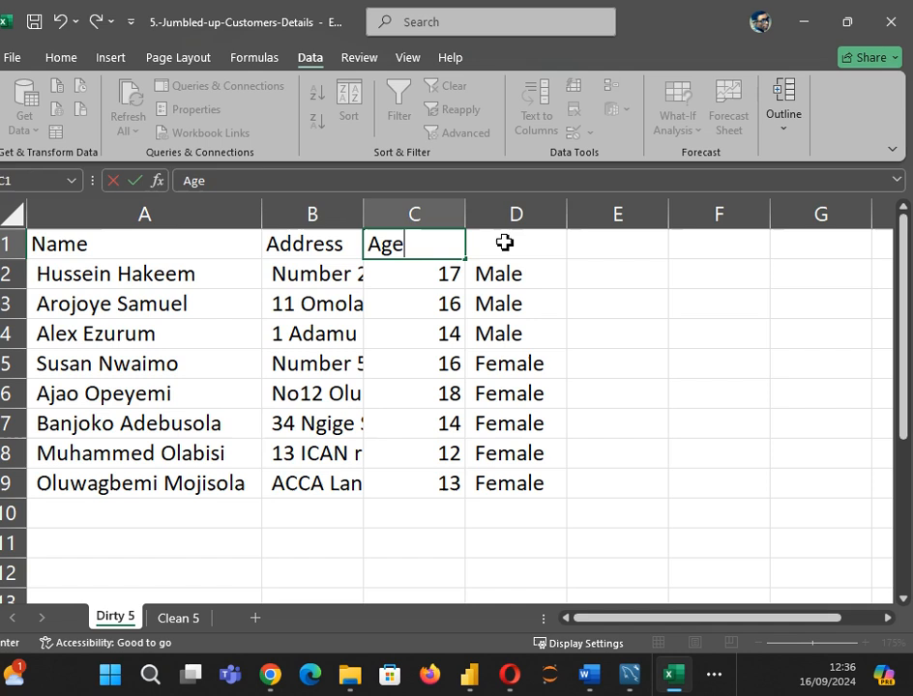
{"action": "left_click", "coordinate": [507, 250]}
{"action": "type", "text": "Gen"}
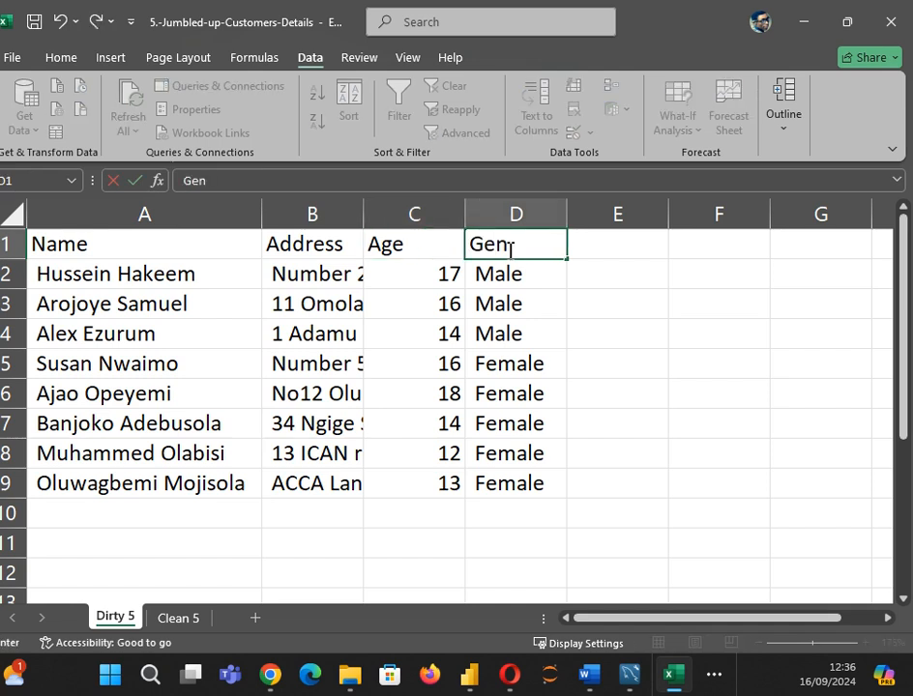
{"action": "type", "text": "der"}
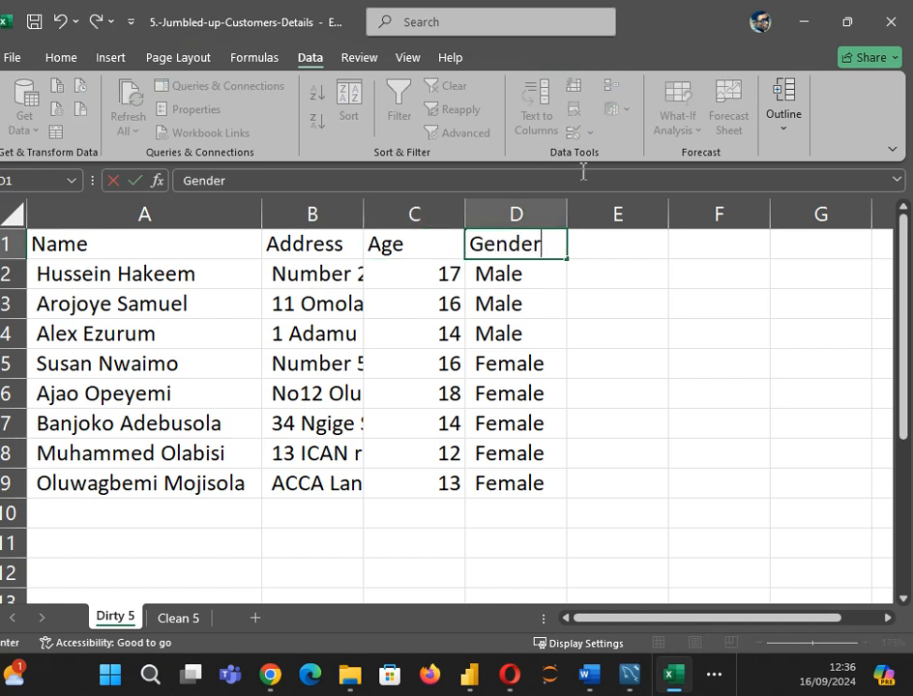
{"action": "left_click", "coordinate": [282, 541]}
Step: AutoFit columns B and C and adjust column A's width to the names
{"action": "double_click", "coordinate": [370, 205]}
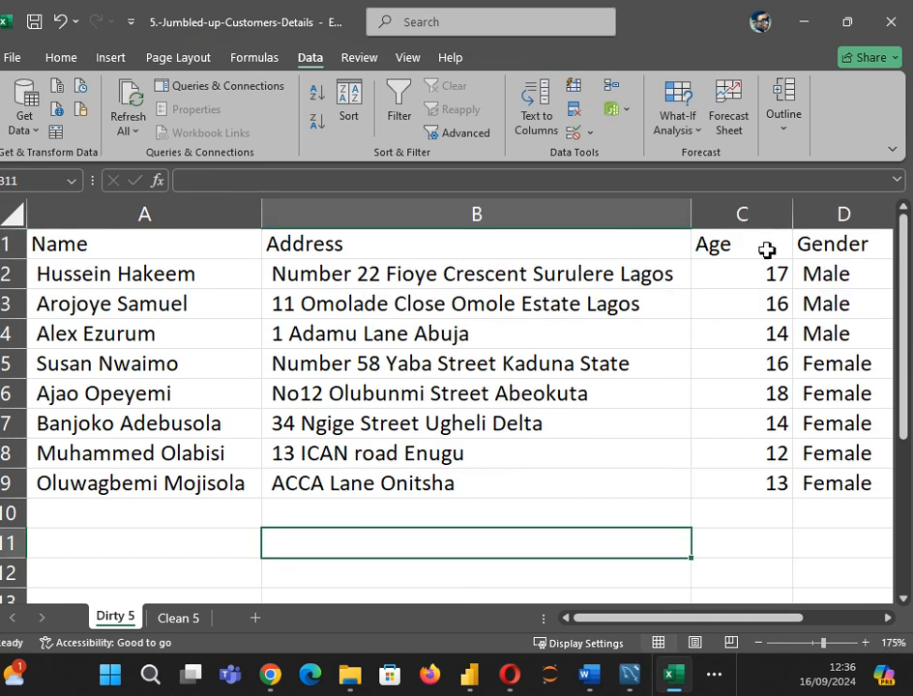
{"action": "double_click", "coordinate": [789, 217]}
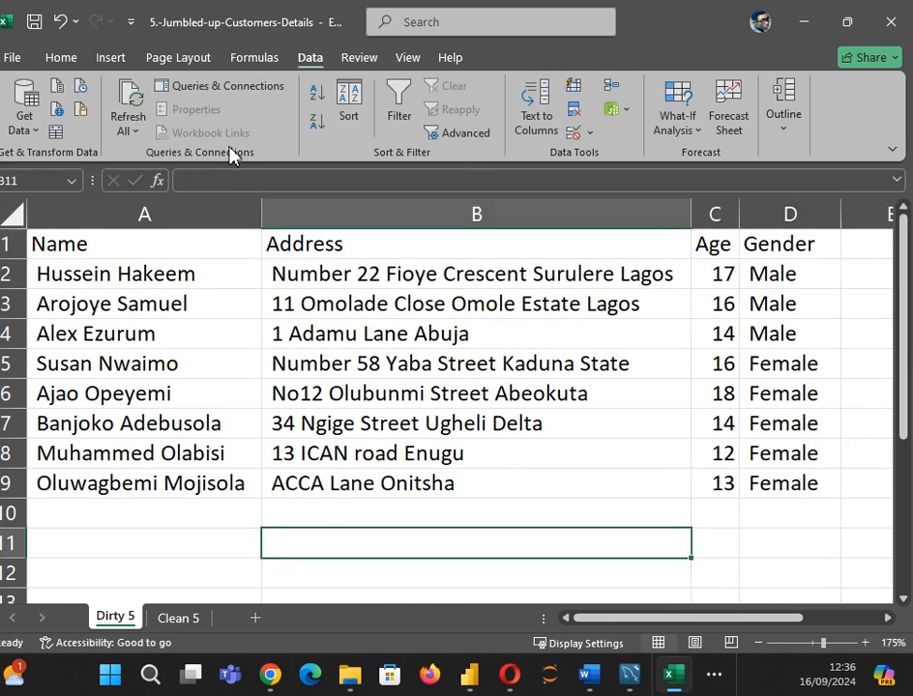
{"action": "left_click_drag", "start_coordinate": [263, 216], "coordinate": [248, 216]}
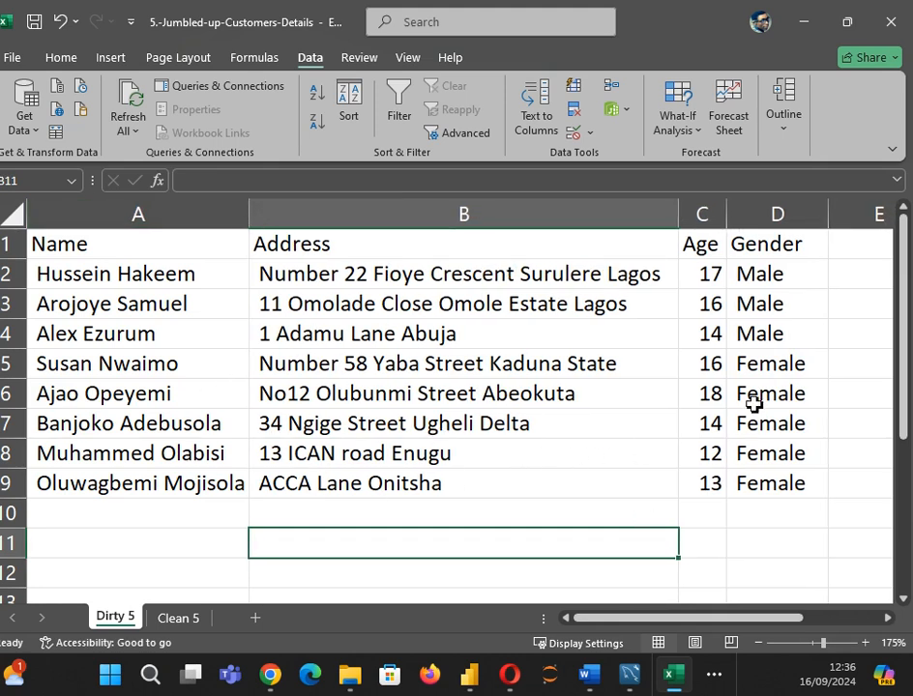
{"action": "left_click", "coordinate": [297, 452]}
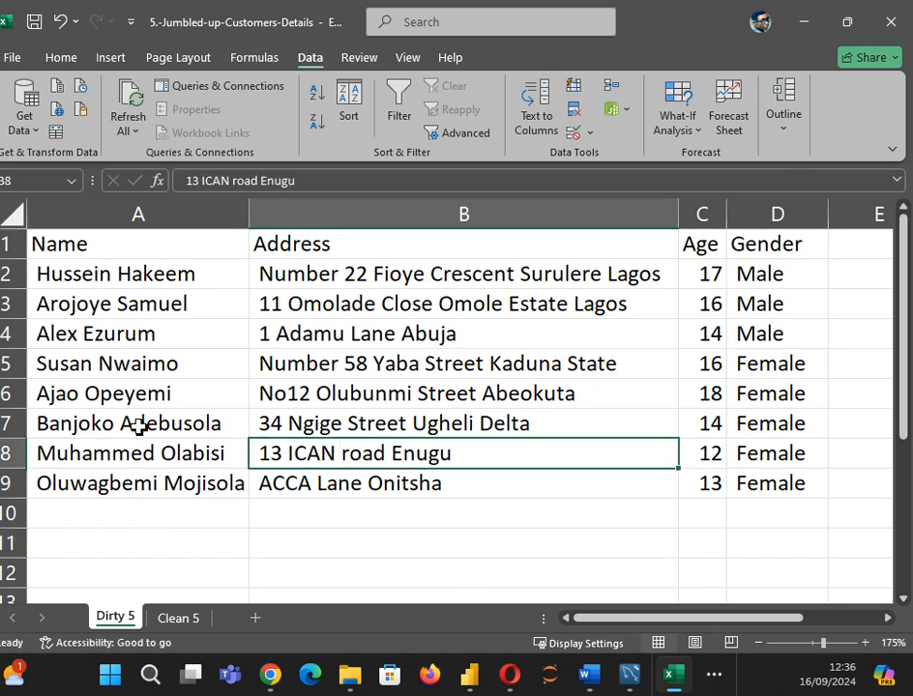